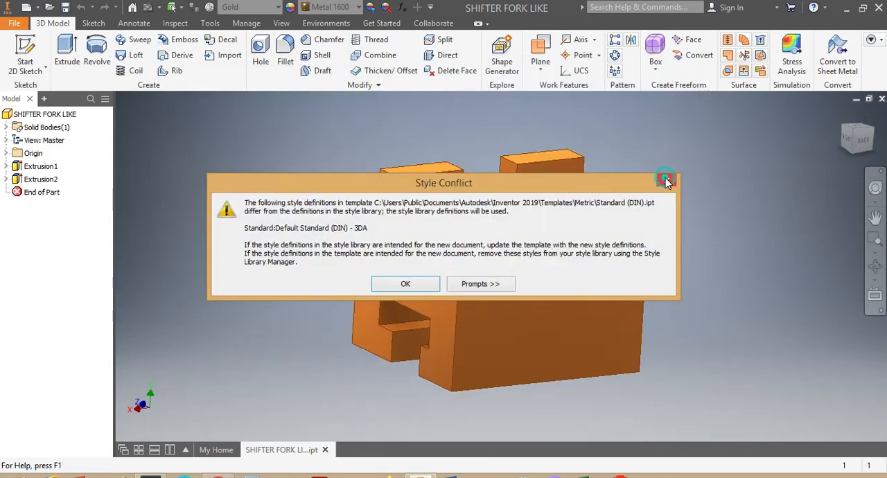
Dismiss the style conflict notice and sketch a rectangle about 19 mm wide around the origin on the YZ plane
click(665, 180)
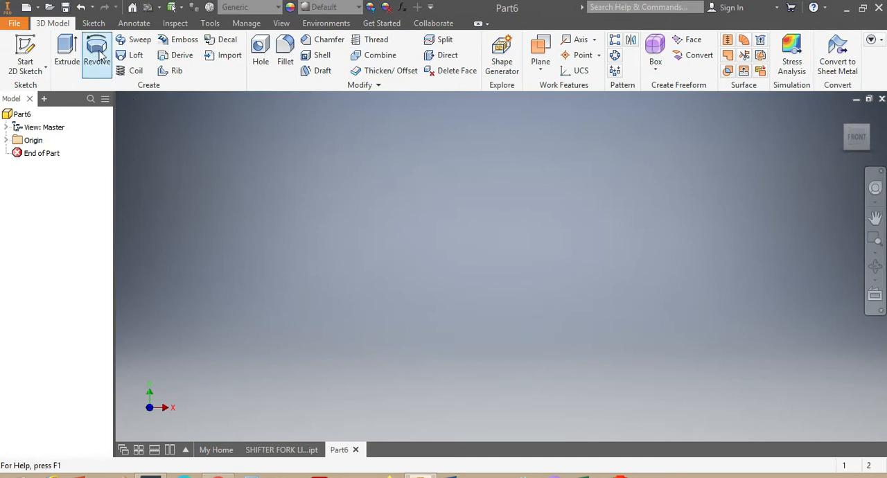
click(94, 23)
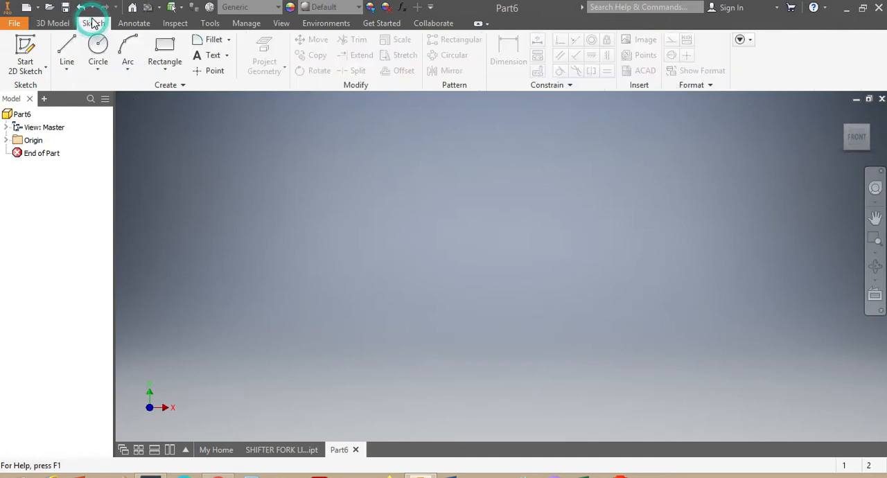
click(161, 44)
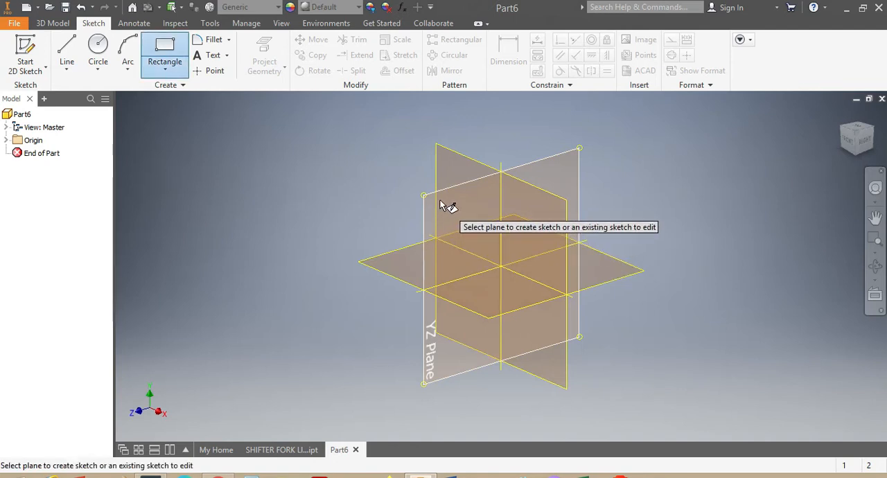
click(443, 202)
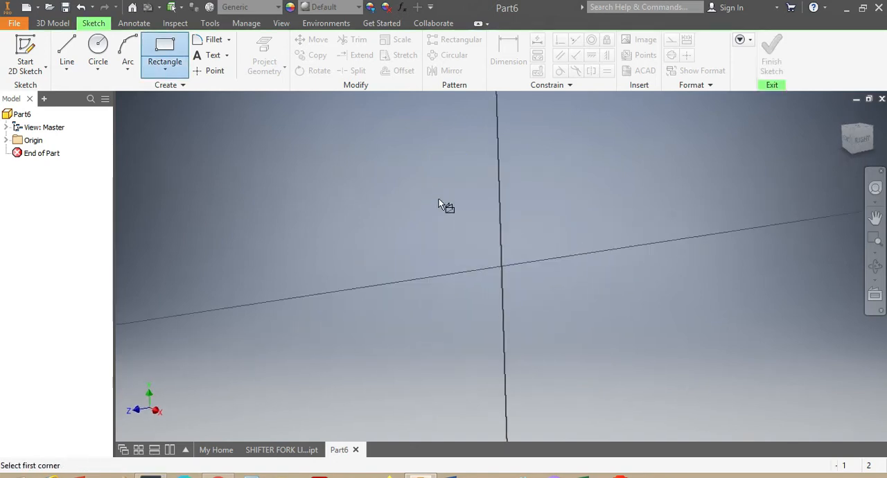
click(407, 252)
click(604, 331)
Dimension the rectangle's bottom edge and set its width to 60 mm
click(508, 54)
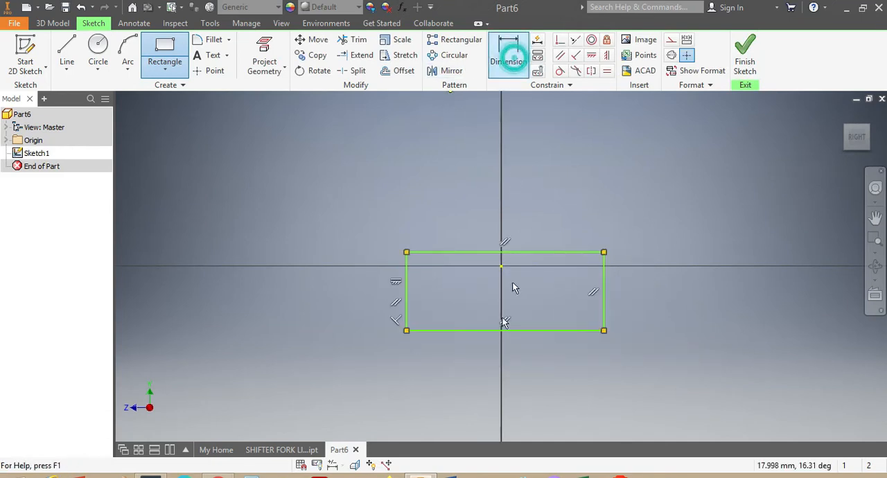
click(462, 331)
click(354, 355)
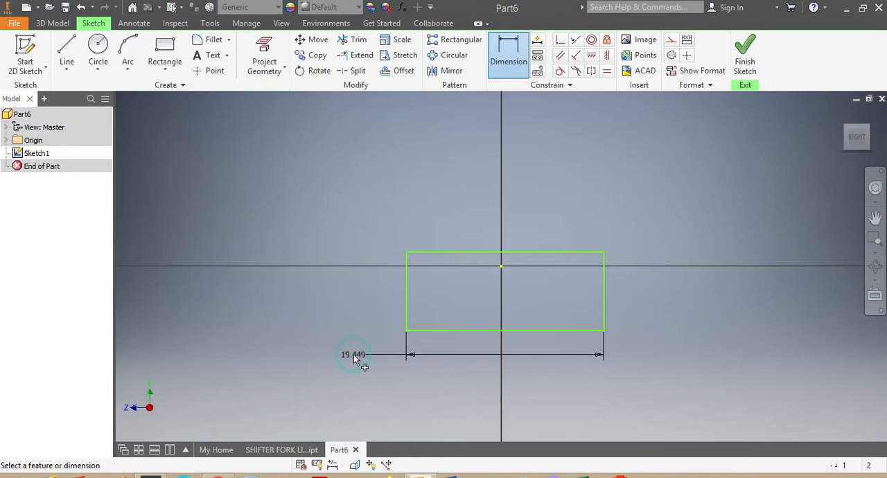
text(60)
key(Return)
Dimension the rectangle's left edge and set its height to 30 mm
scroll(367, 331, down, 3)
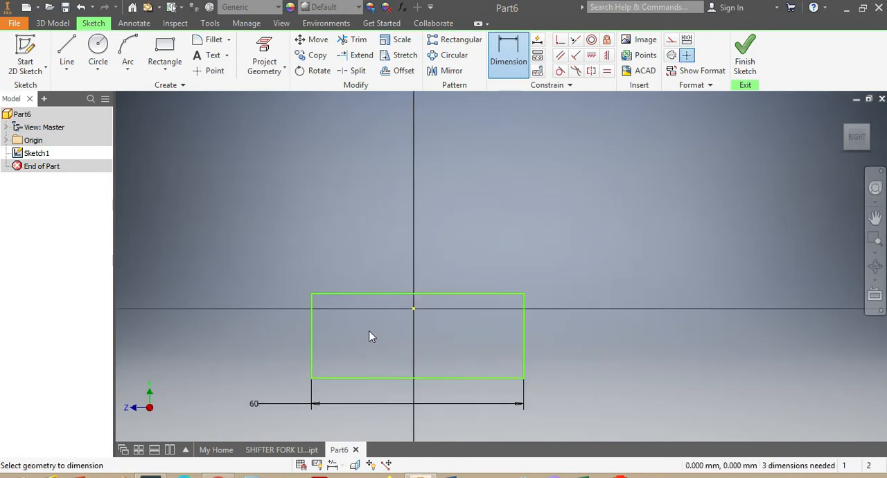
scroll(317, 396, down, 2)
scroll(263, 397, up, 4)
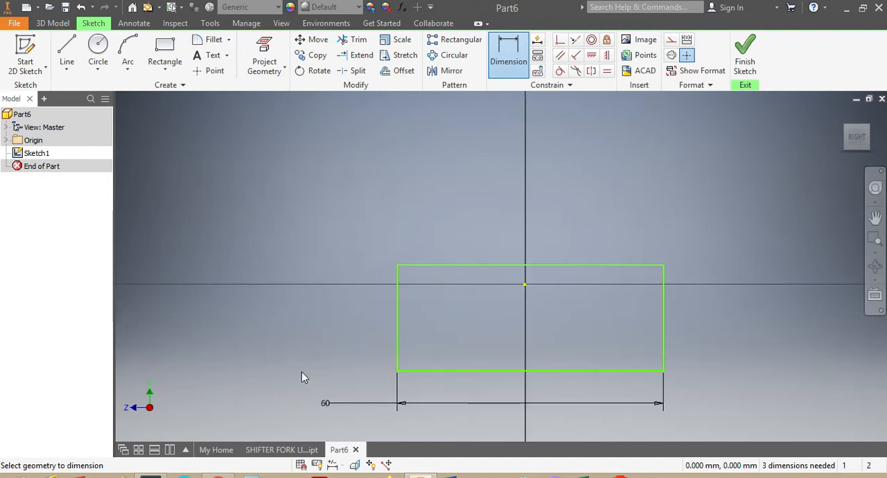
click(396, 336)
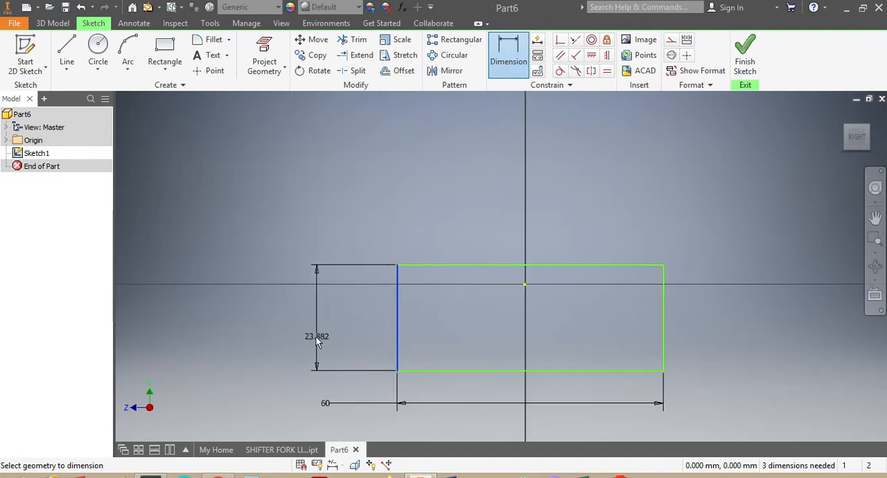
click(316, 337)
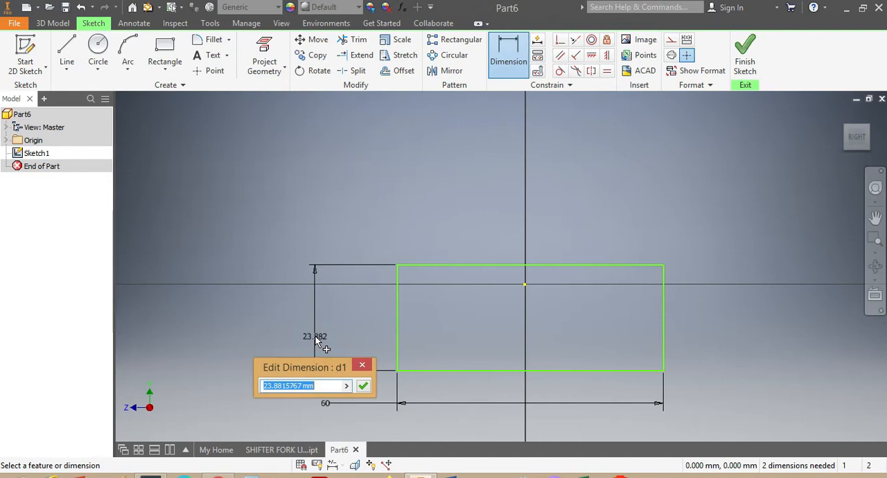
text(30)
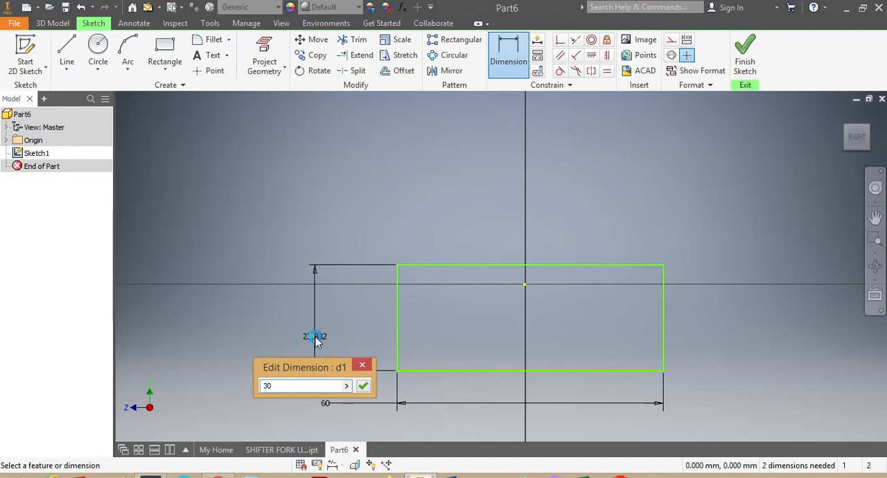
key(Return)
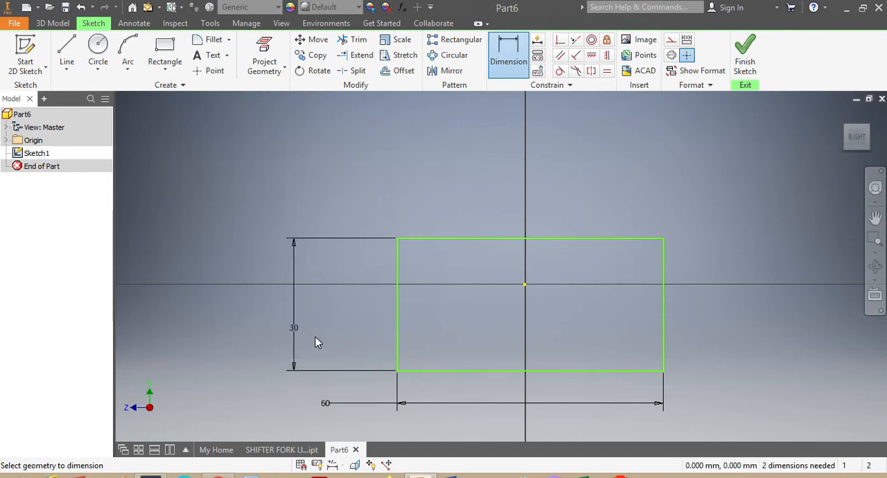
Dimension the horizontal distance from the rectangle's left edge to the origin and set it to 30 mm
click(525, 284)
click(397, 323)
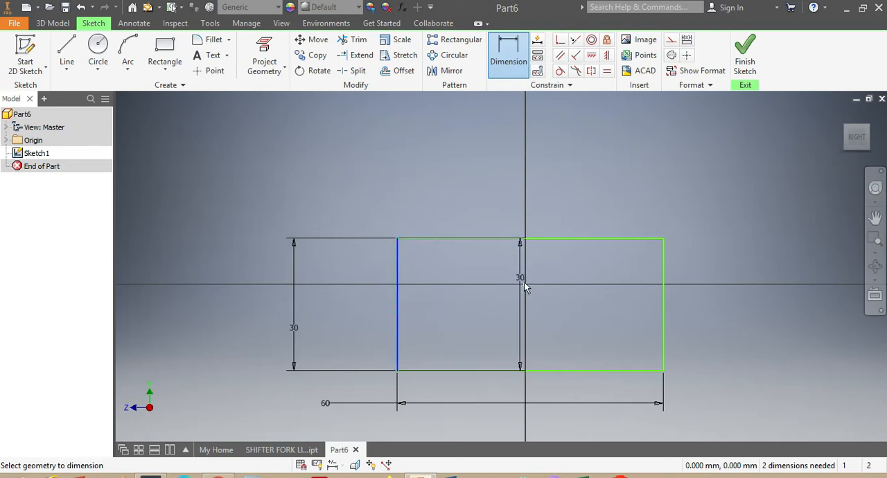
click(524, 284)
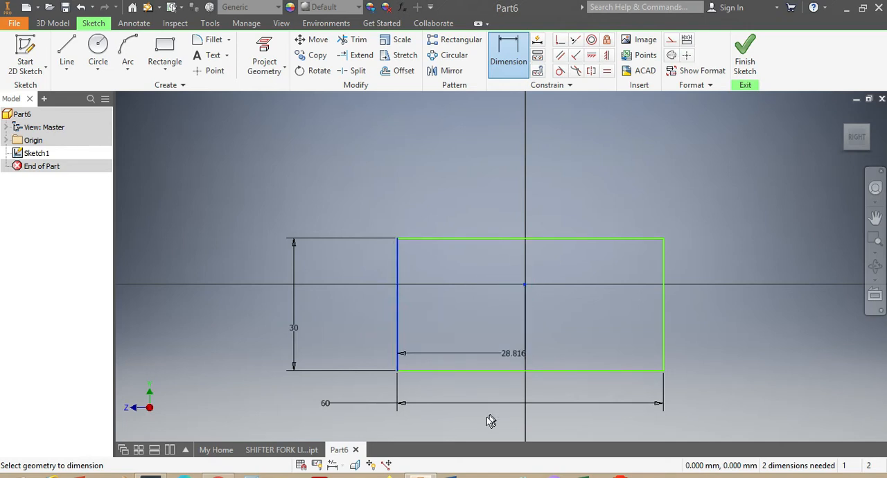
click(302, 422)
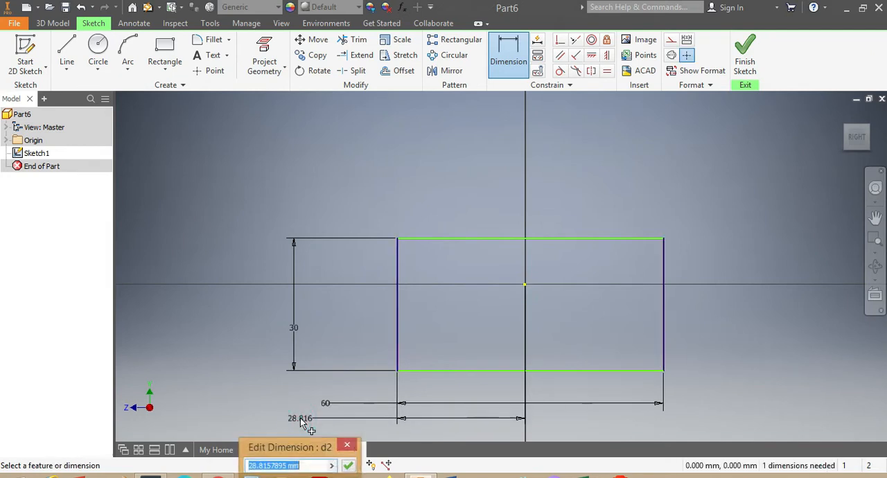
text(3)
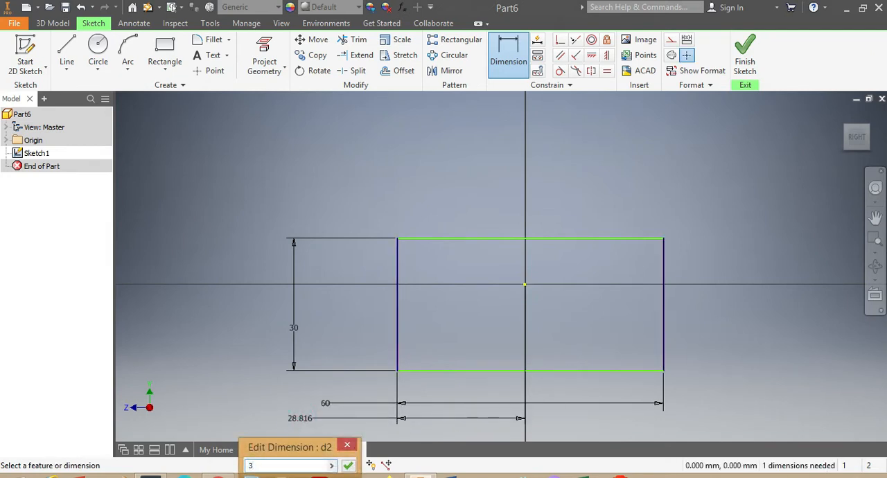
text(0)
key(Return)
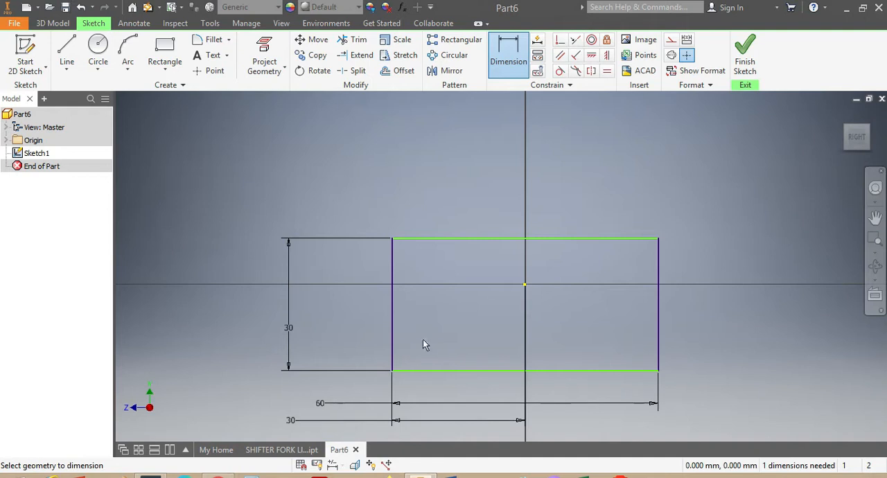
Consult the SHIFTER FORK LIKE part for reference and sketch a rectangle about 35 by 9 mm inside the lower half of Part6's outer rectangle
click(154, 47)
click(274, 450)
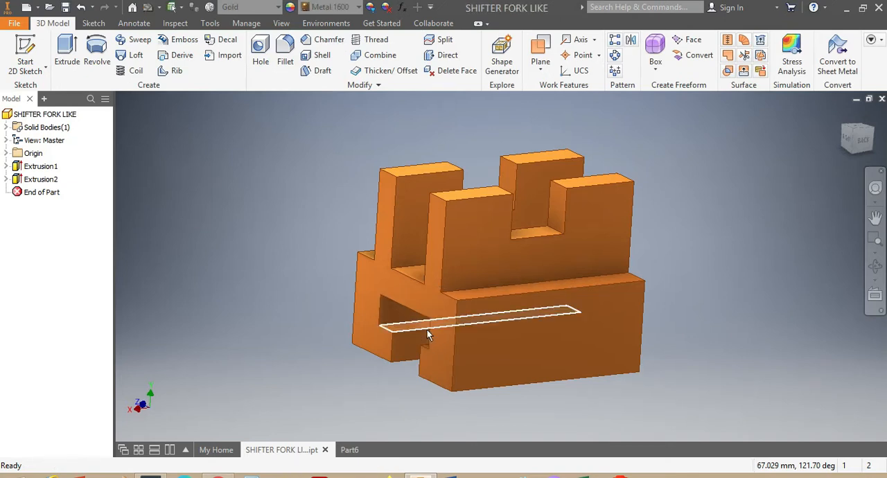
drag(852, 143, 863, 146)
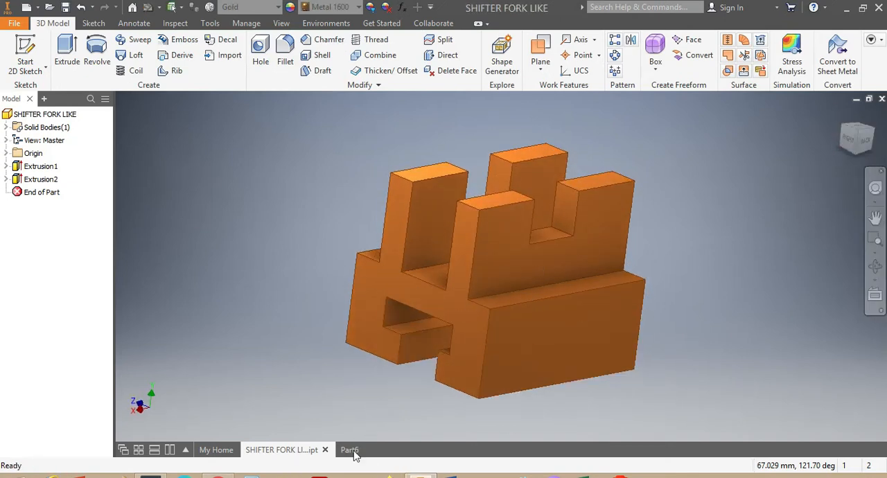
click(349, 450)
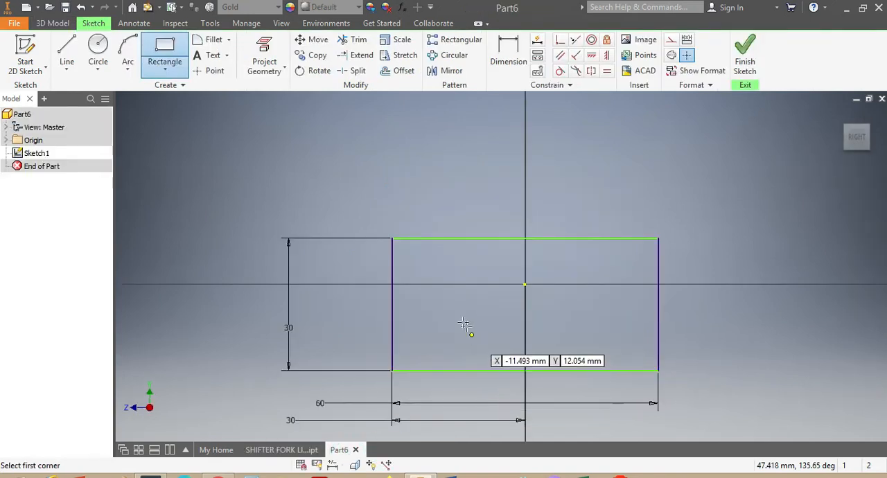
click(450, 298)
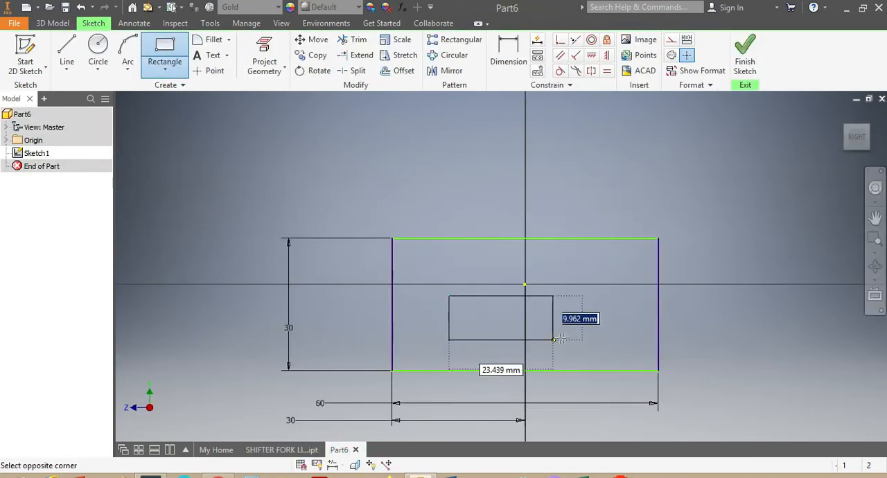
click(606, 338)
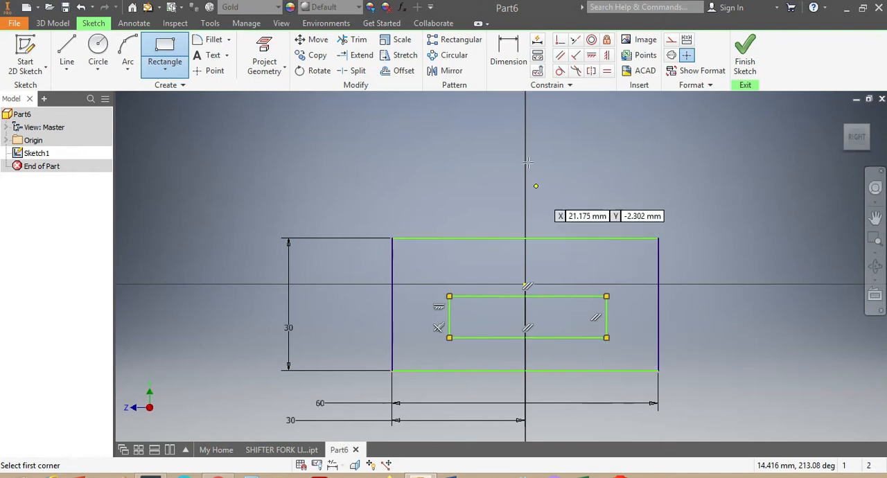
Dimension the inner rectangle's bottom edge and set its width to 30 mm
click(509, 52)
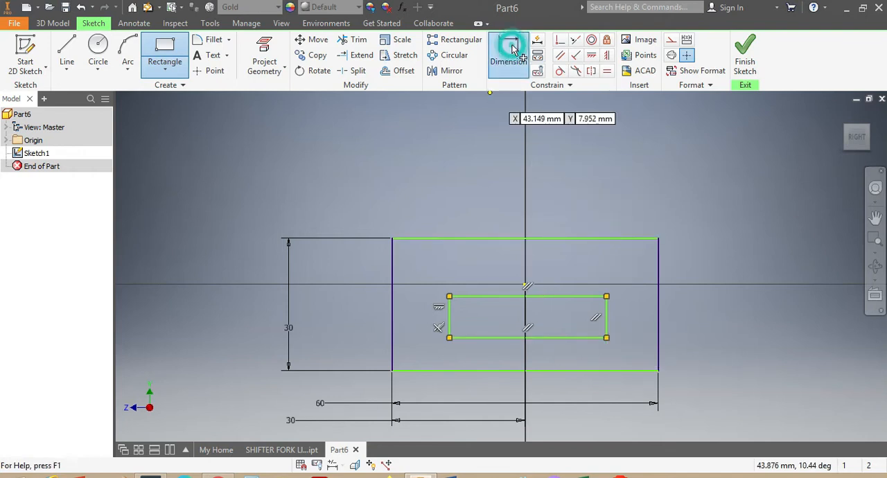
click(558, 338)
click(571, 388)
text(30)
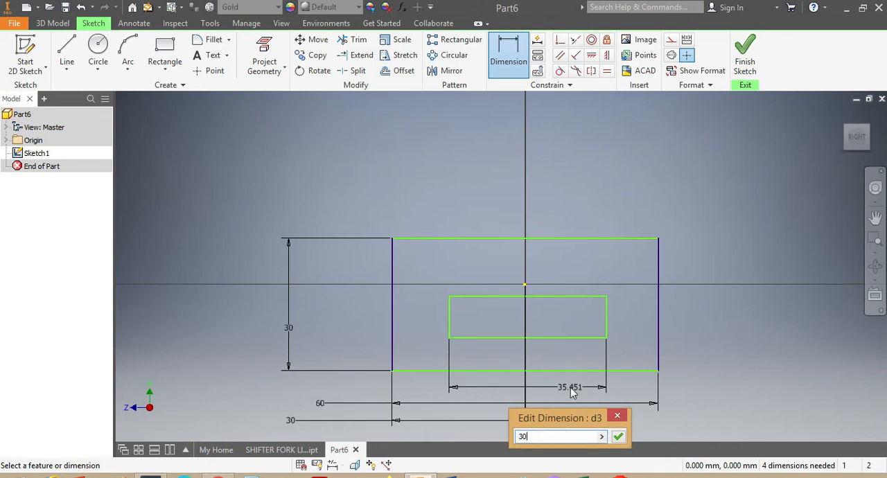
key(Return)
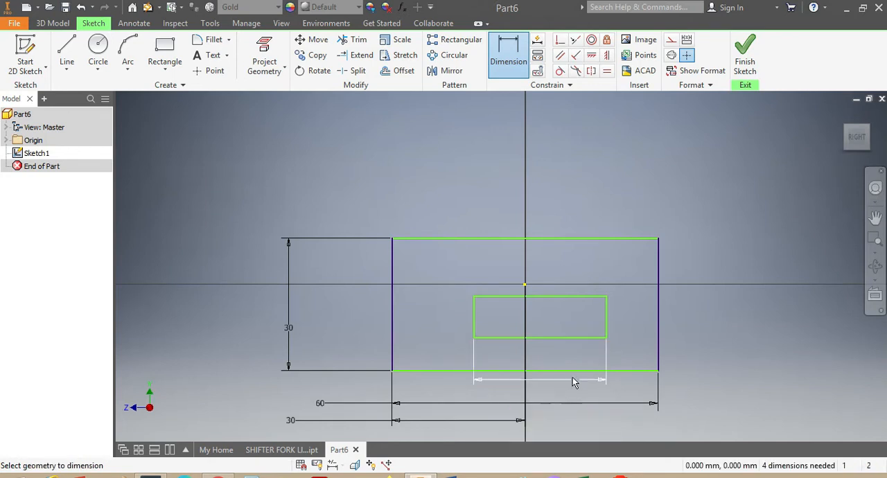
Dimension the inner rectangle's right edge and set its height to 10 mm
click(608, 316)
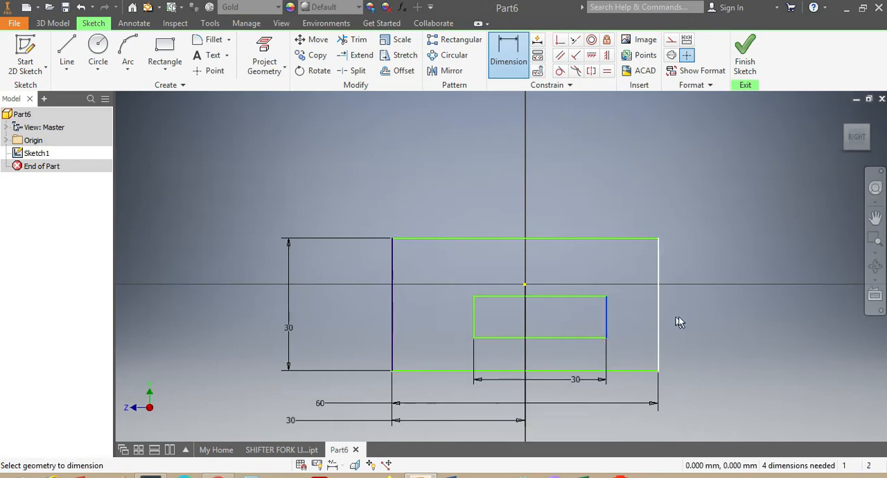
click(713, 316)
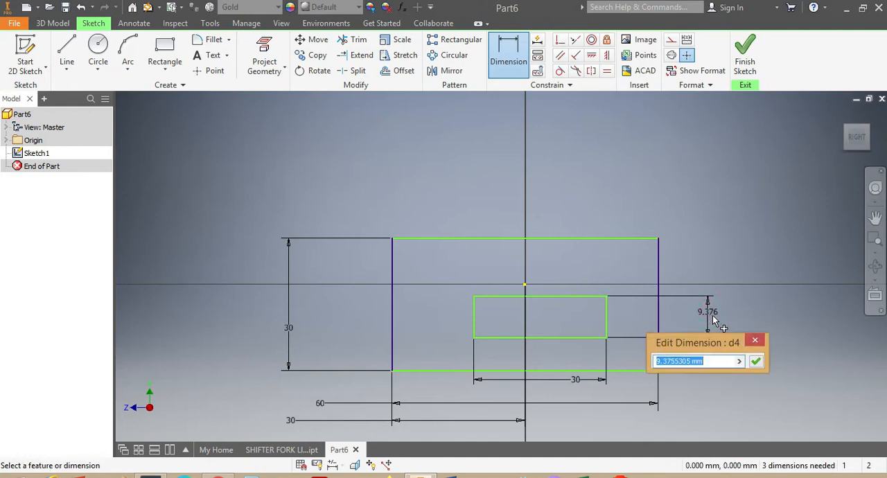
text(10)
key(Return)
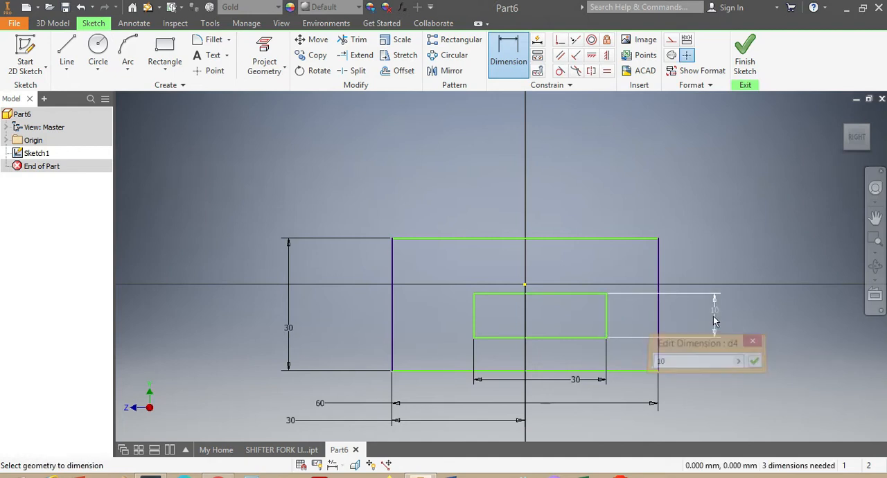
Dimension the gap between the bottom edges of the inner and outer rectangles and set it to 10 mm
click(581, 338)
click(594, 370)
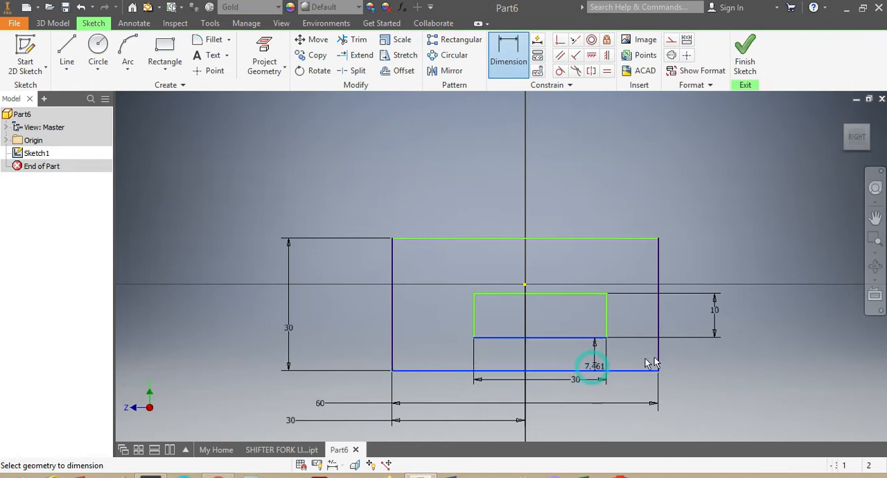
click(766, 357)
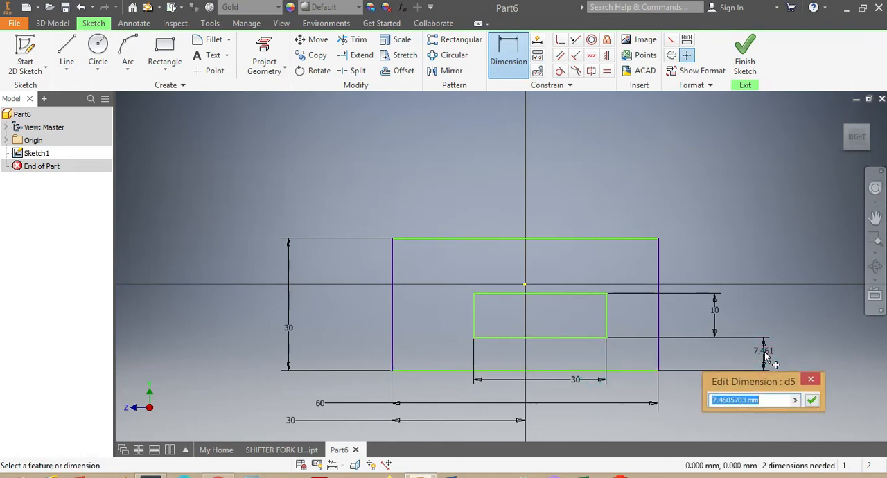
text(10)
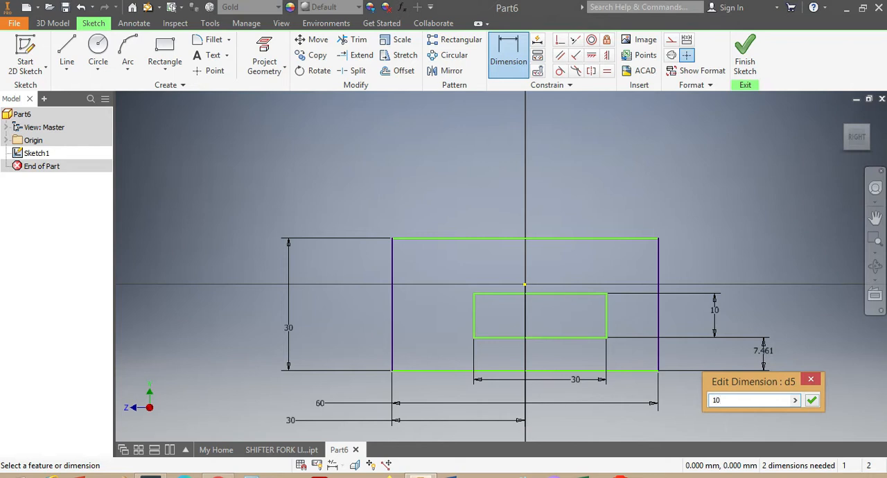
key(Return)
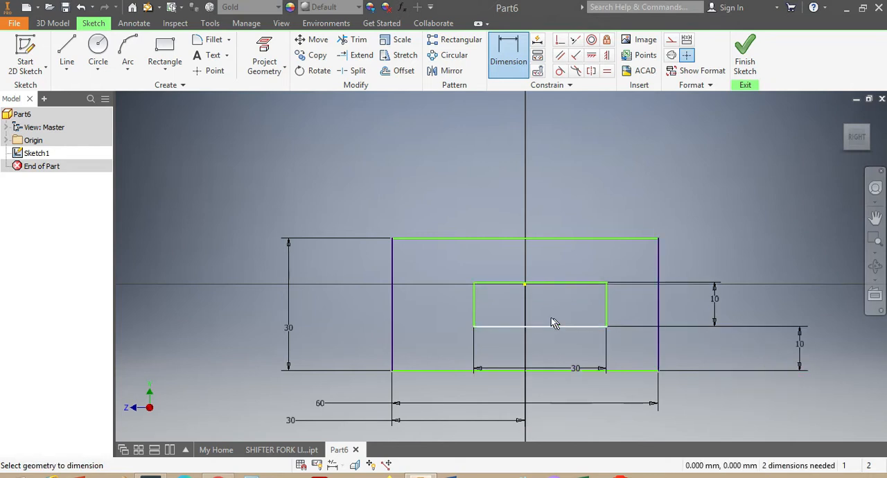
Dimension the gap between the left edges of the inner and outer rectangles and set it to 15 mm
click(474, 316)
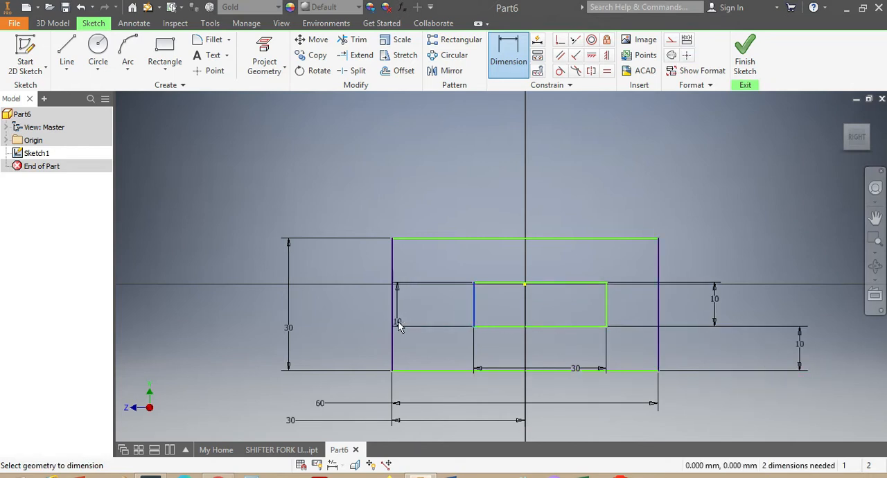
click(393, 320)
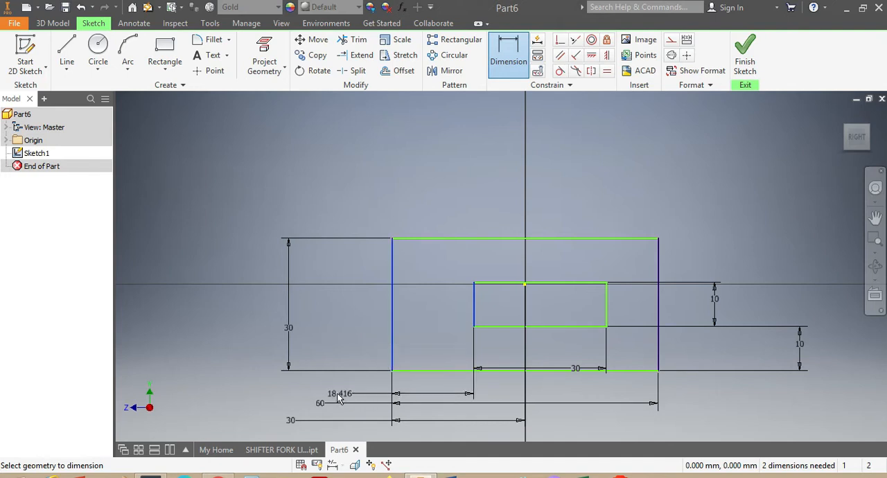
click(334, 392)
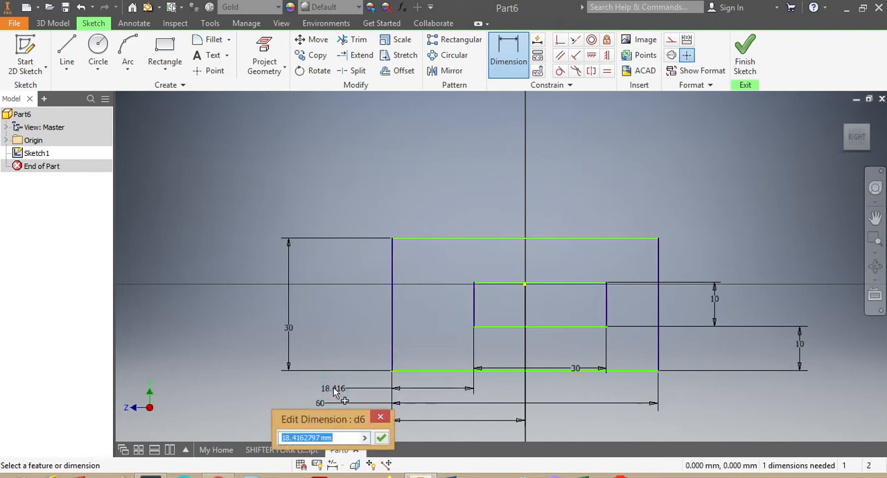
text(1)
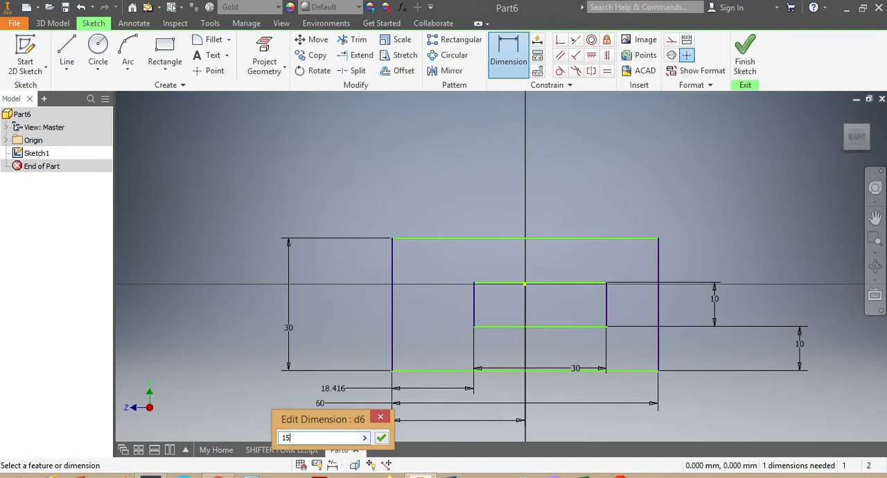
text(5)
key(Return)
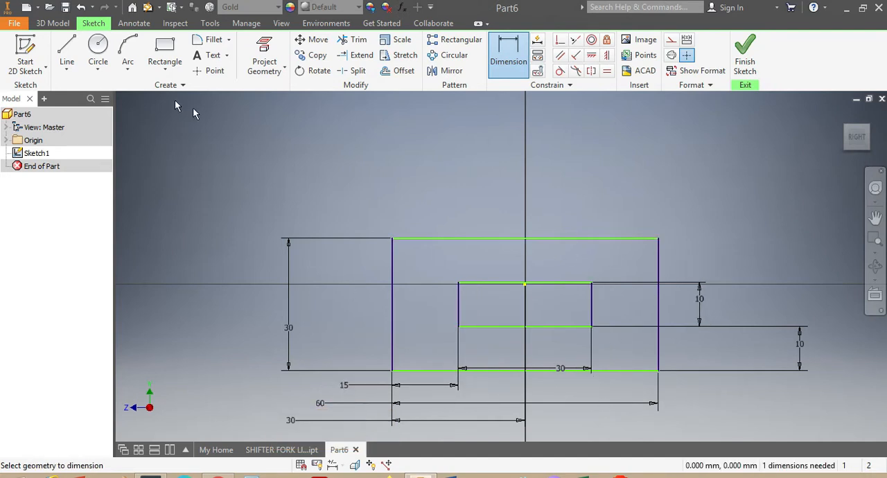
Check the SHIFTER FORK LIKE part and sketch two upright rectangles, about 12 by 25 and 13 by 25 mm, on the outer rectangle's top edge
click(164, 52)
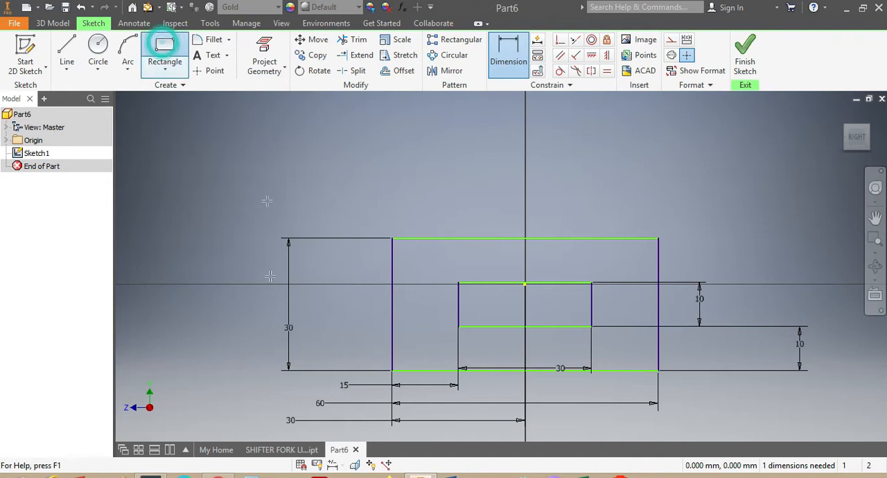
click(278, 450)
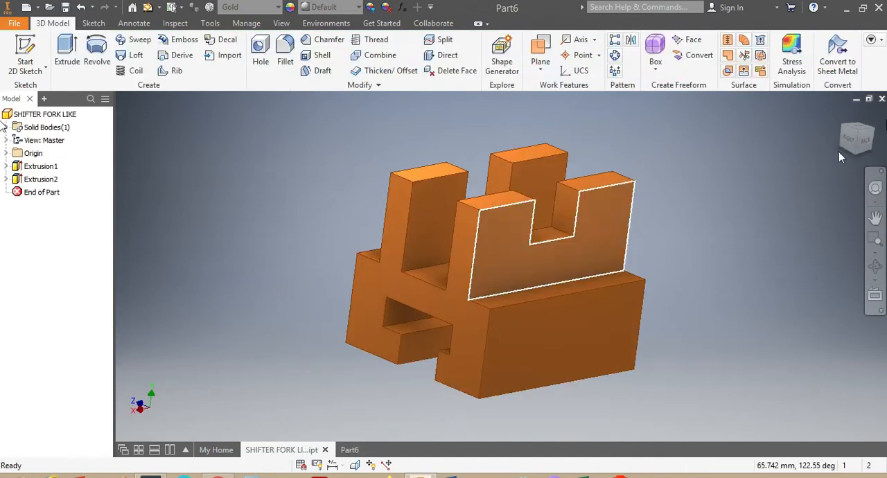
drag(859, 142, 869, 147)
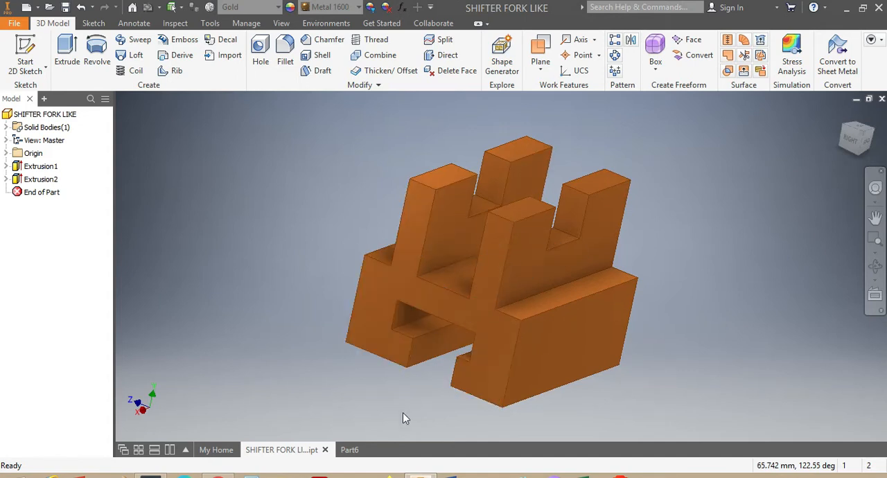
click(350, 451)
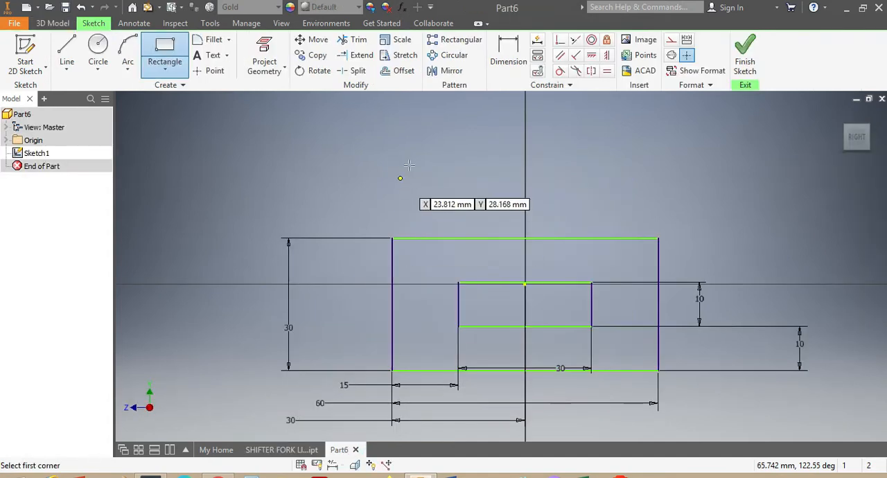
click(430, 125)
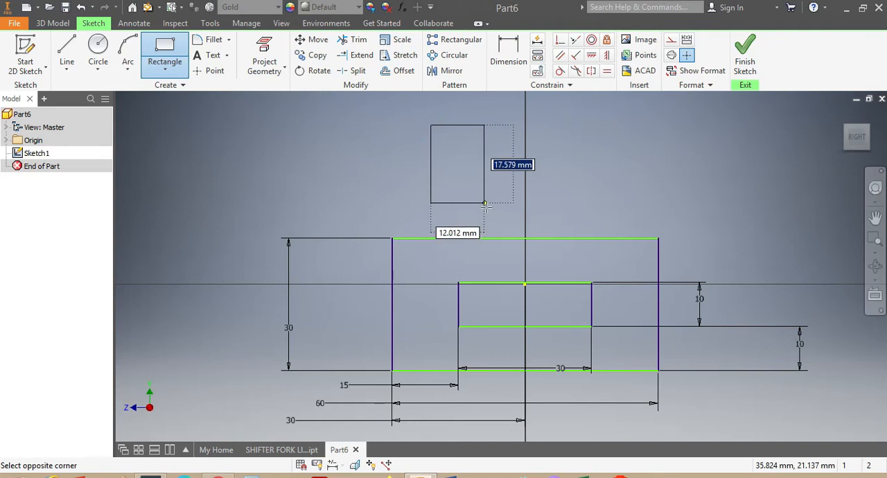
click(485, 239)
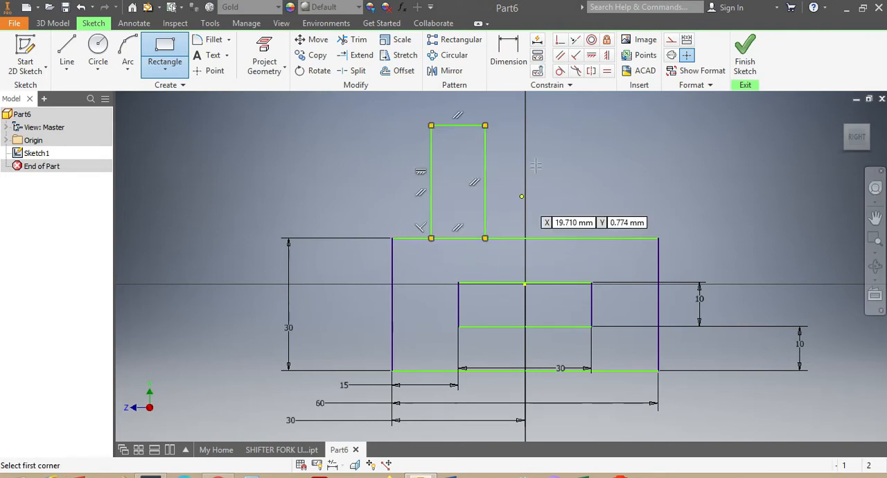
click(552, 126)
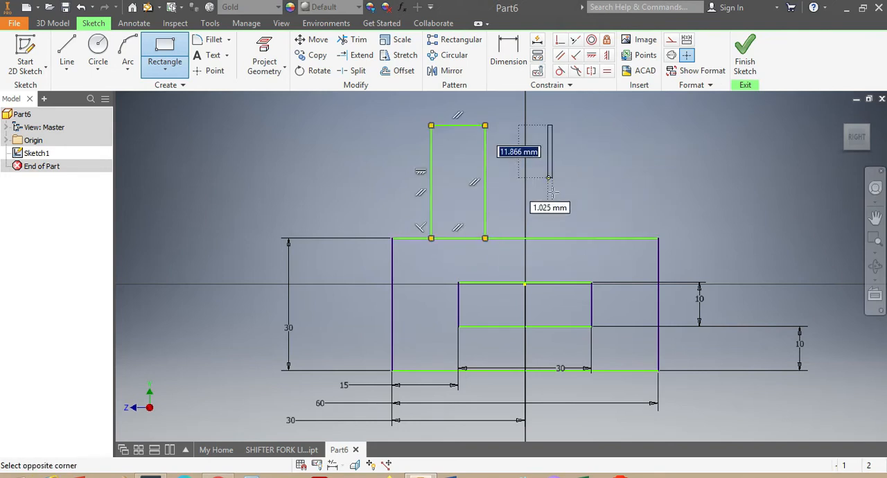
click(610, 238)
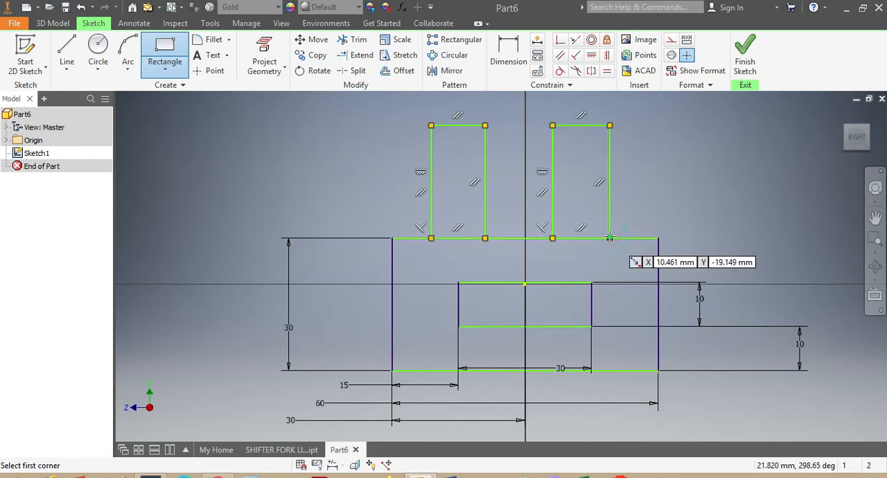
Sketch a rectangle about 14 by 10 mm between the bottom edges of the inner and outer rectangles and compare it with the SHIFTER FORK LIKE part
click(497, 327)
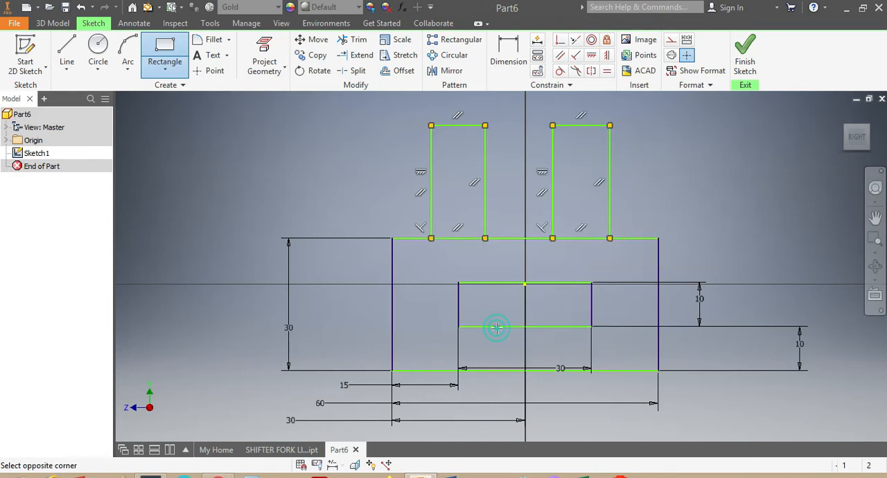
click(558, 372)
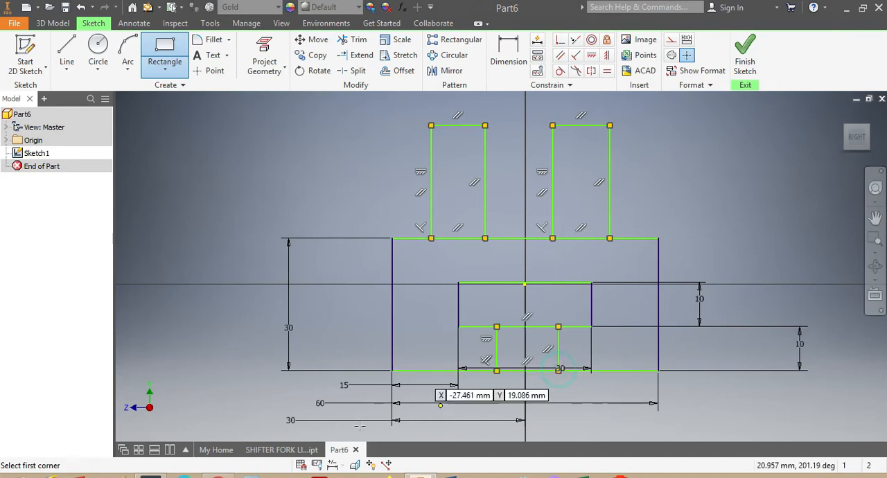
click(277, 450)
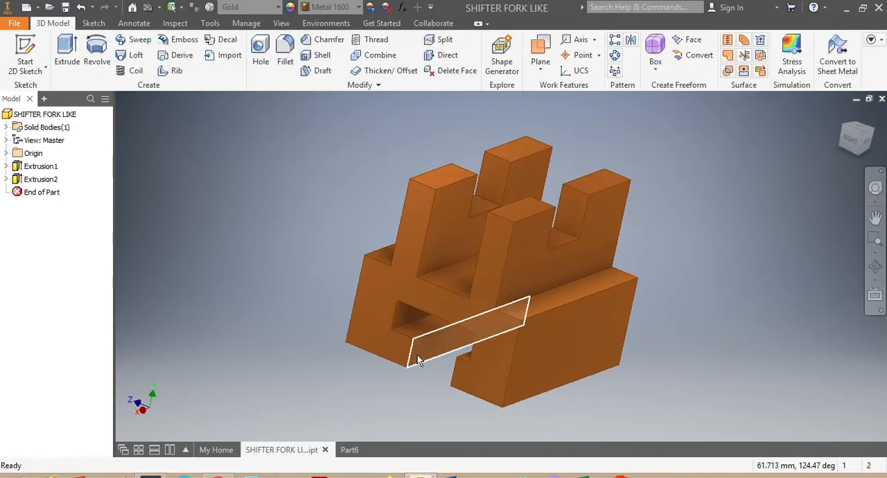
click(346, 451)
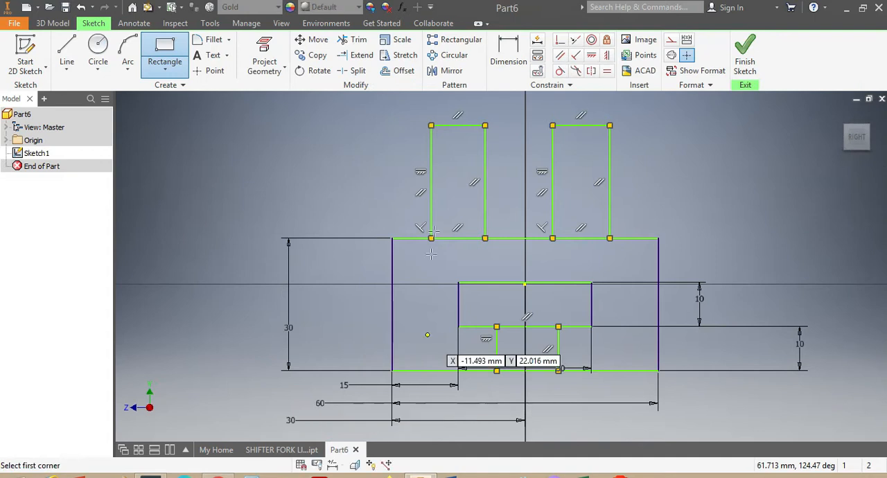
Dimension the right upright rectangle's outer edge and set its height to 30 mm
click(513, 54)
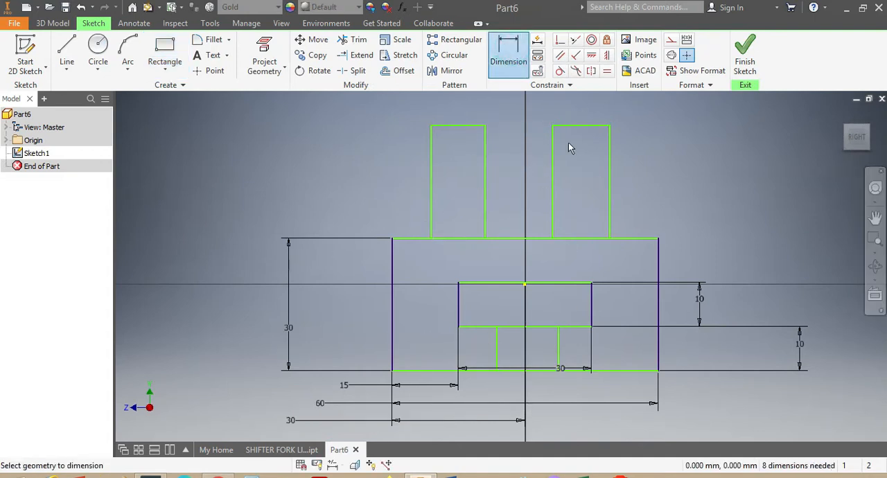
click(609, 167)
click(684, 155)
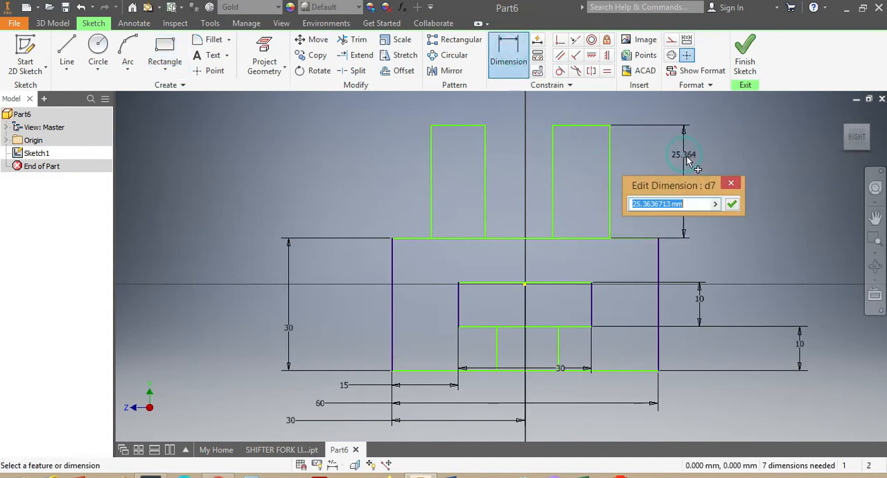
text(3)
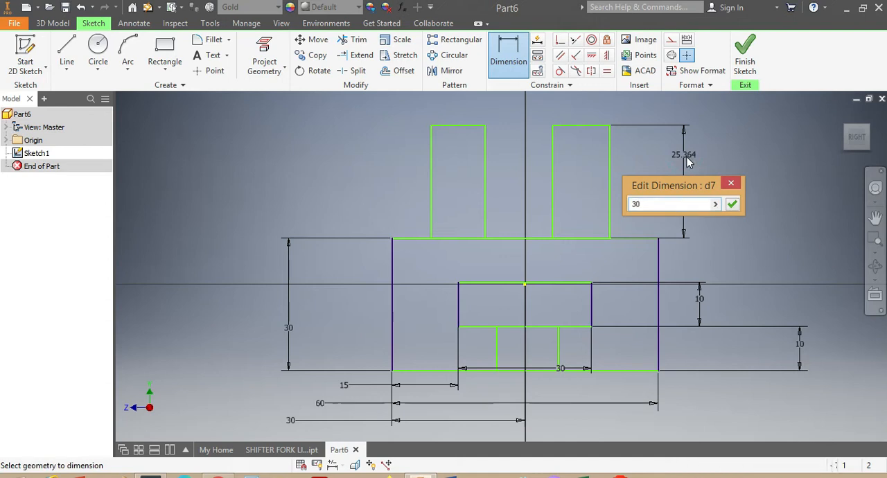
text(0)
key(Return)
Dimension the top edges of both upright rectangles and set each width to 10 mm
scroll(659, 182, down, 3)
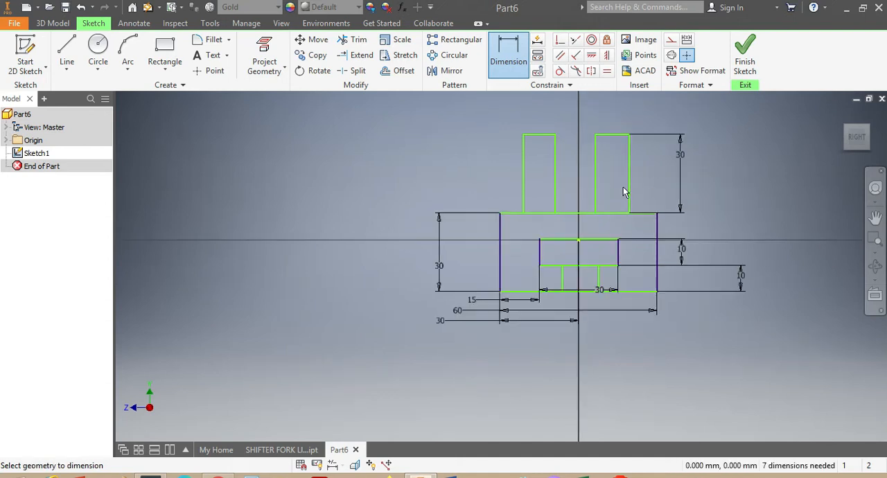
click(541, 134)
click(536, 118)
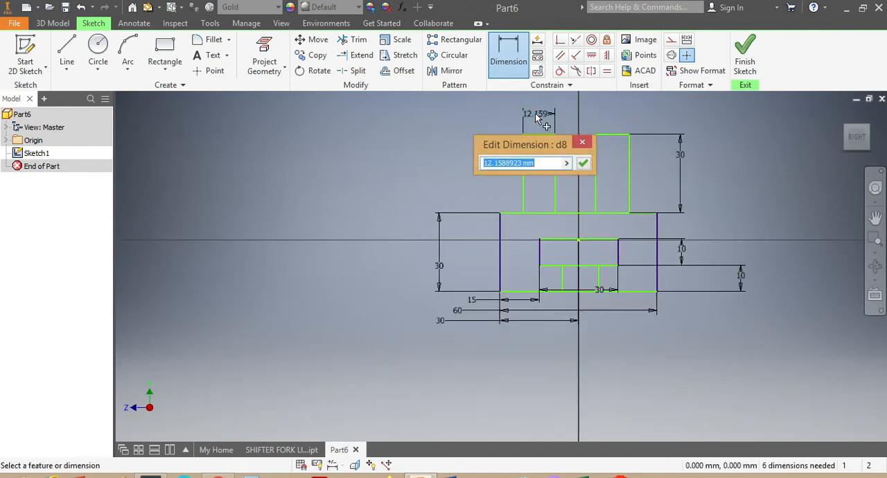
text(10)
key(Return)
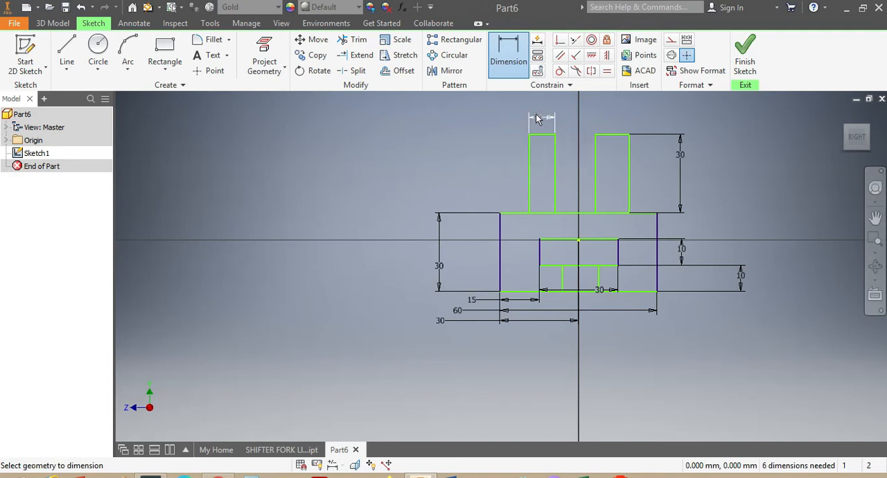
click(612, 136)
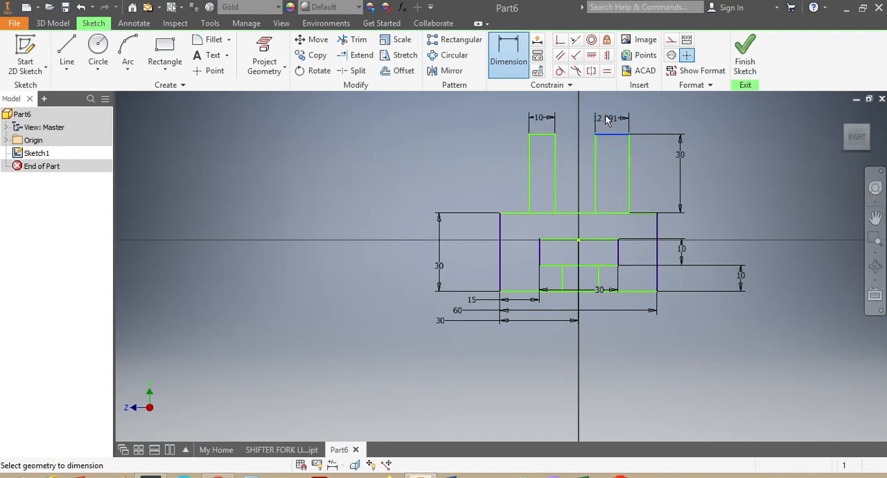
click(606, 116)
text(10)
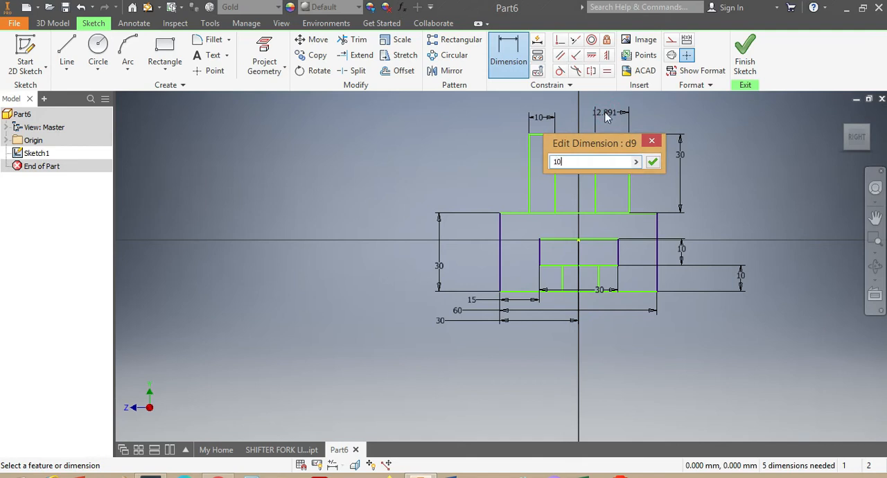
key(Return)
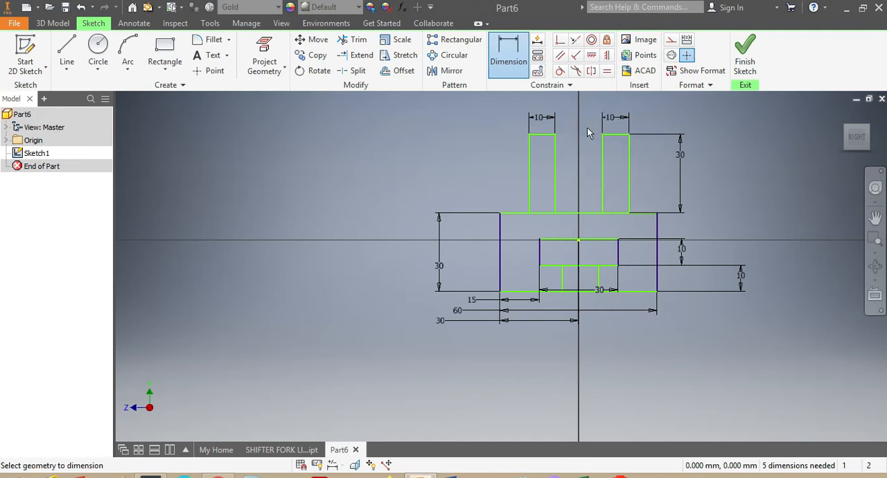
Dimension the gap between the facing edges of the two upright rectangles and set it to 20 mm
click(554, 179)
click(602, 176)
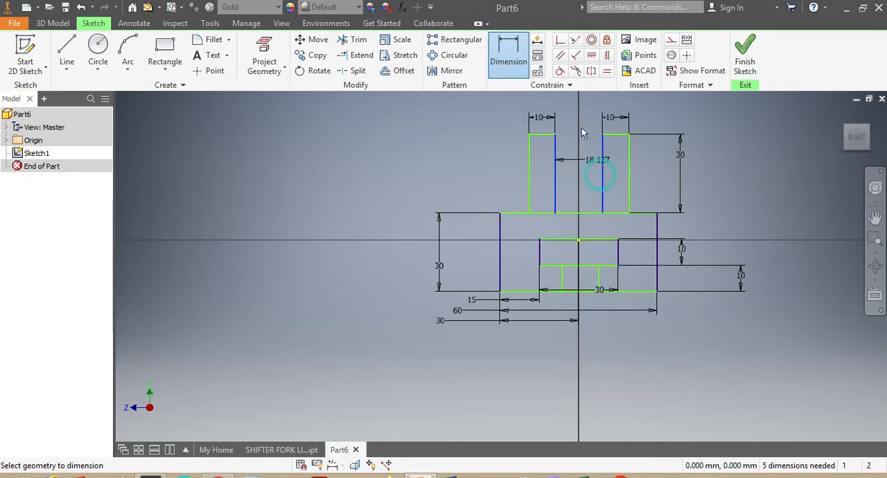
click(570, 102)
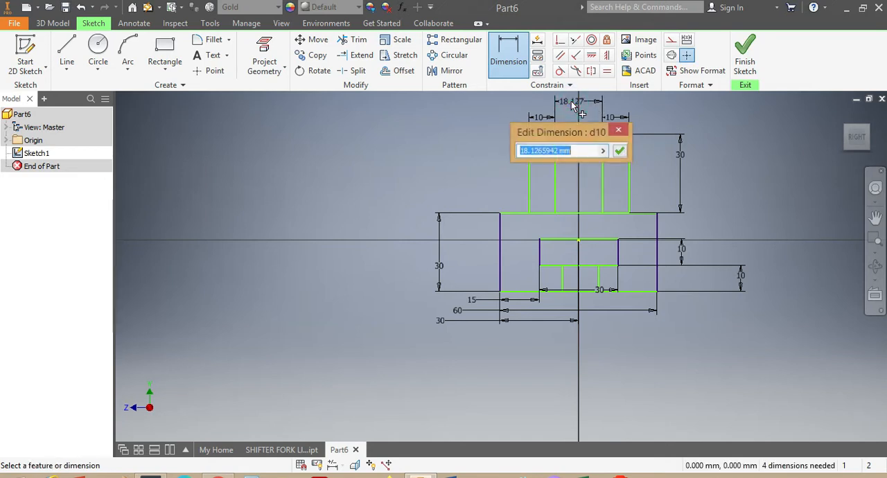
text(20)
key(Return)
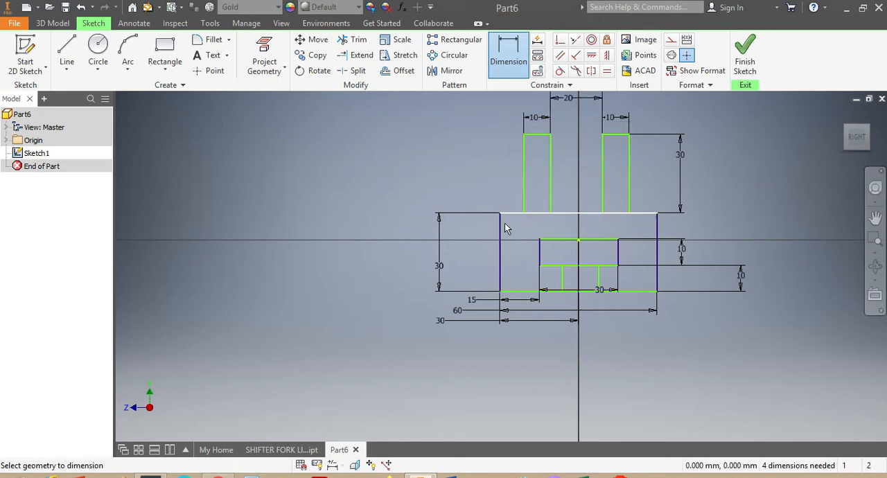
Dimension the offset from the outer rectangle's left edge to the left upright rectangle and set it to 10 mm
click(501, 236)
click(524, 190)
click(457, 174)
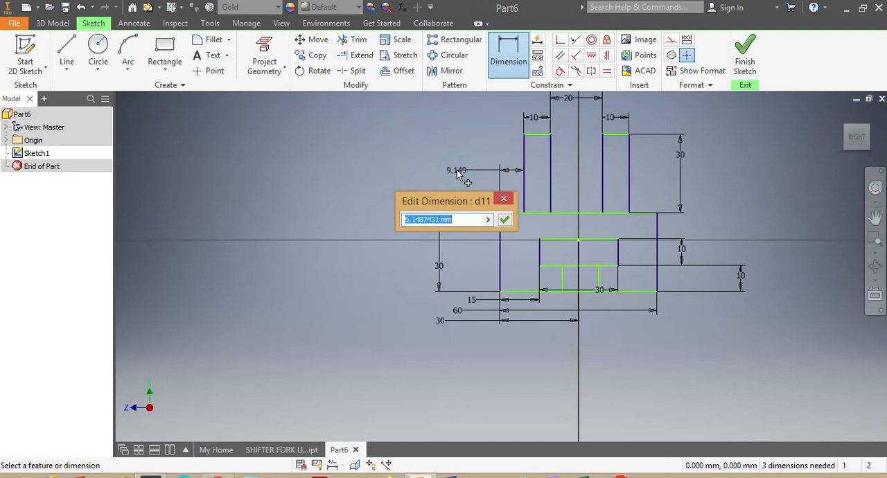
text(10)
key(Return)
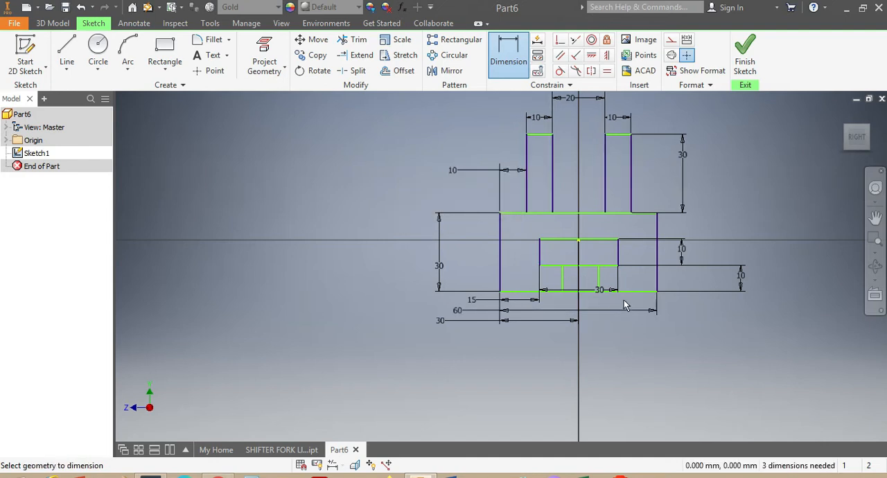
Dimension the distance between the two side edges of the small lower rectangle and set it to 15 mm
scroll(624, 300, up, 3)
click(509, 252)
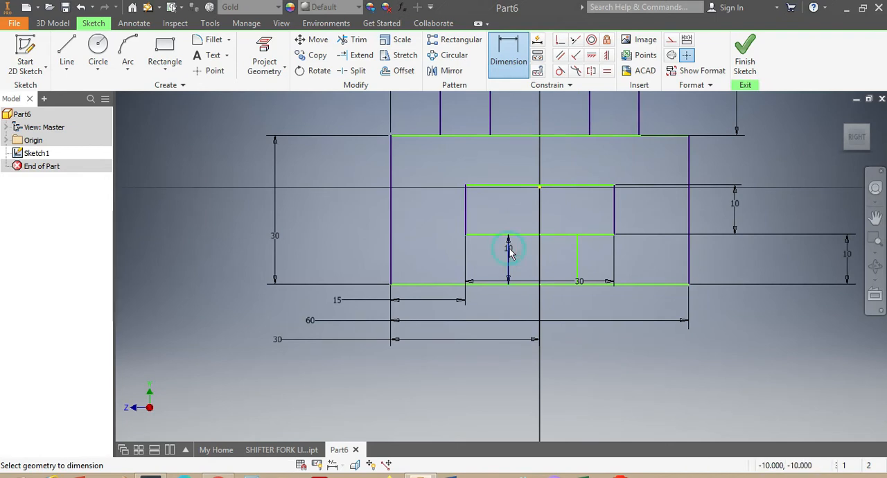
click(558, 251)
click(578, 255)
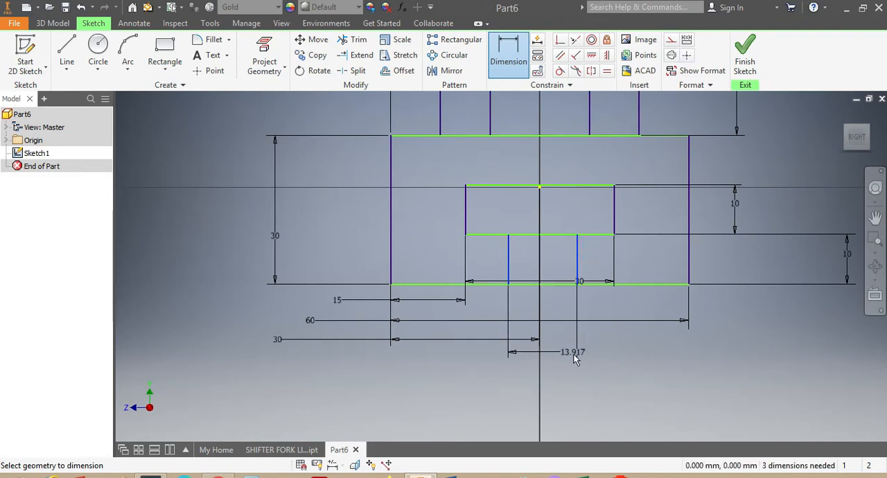
click(572, 361)
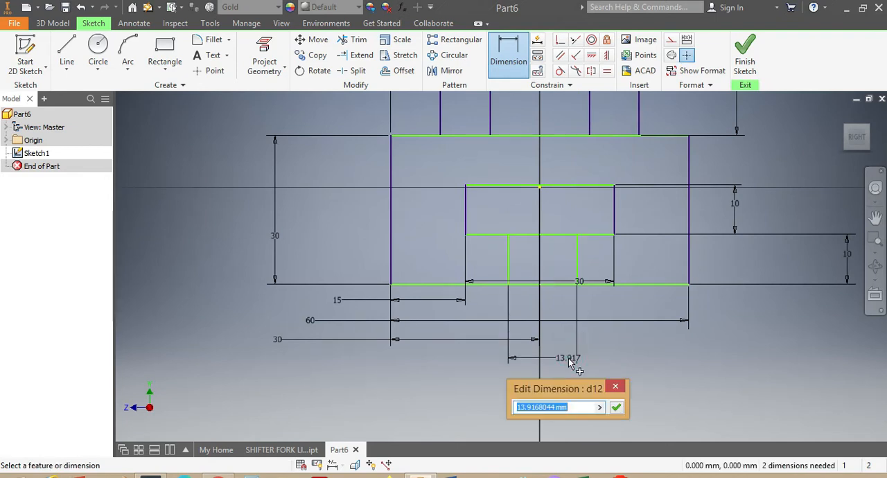
text(15)
key(Return)
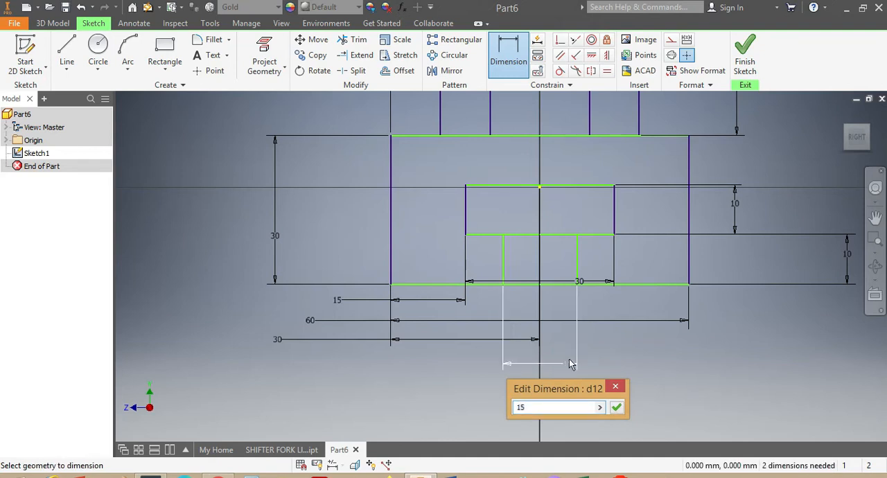
Dimension the small lower rectangle's left edge to the origin point and set the offset to 7.5 mm
click(504, 259)
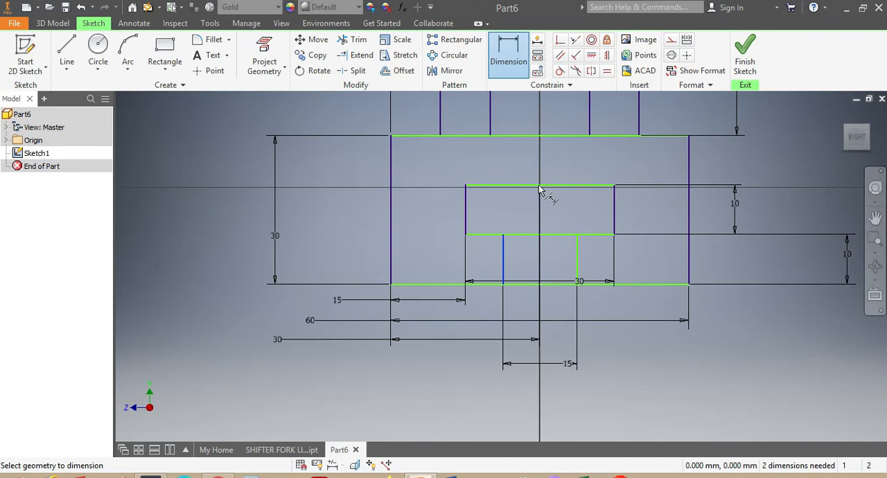
click(540, 187)
click(401, 407)
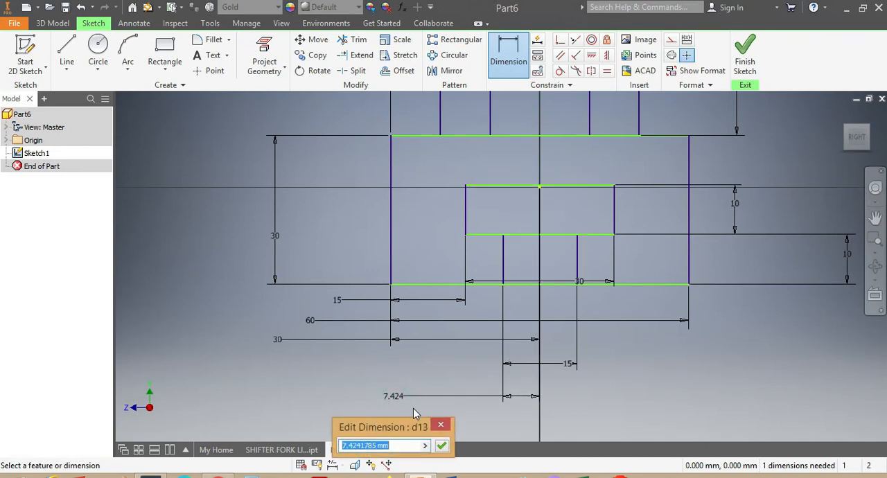
text(7)
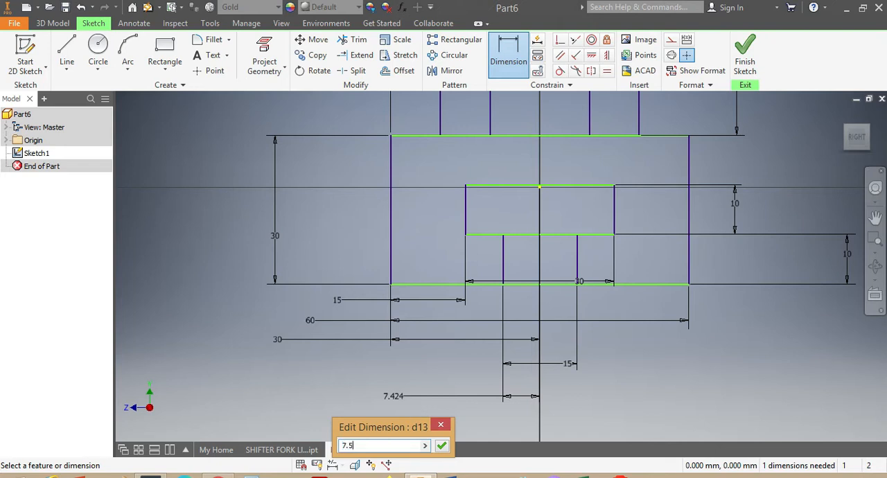
text(.5)
key(Return)
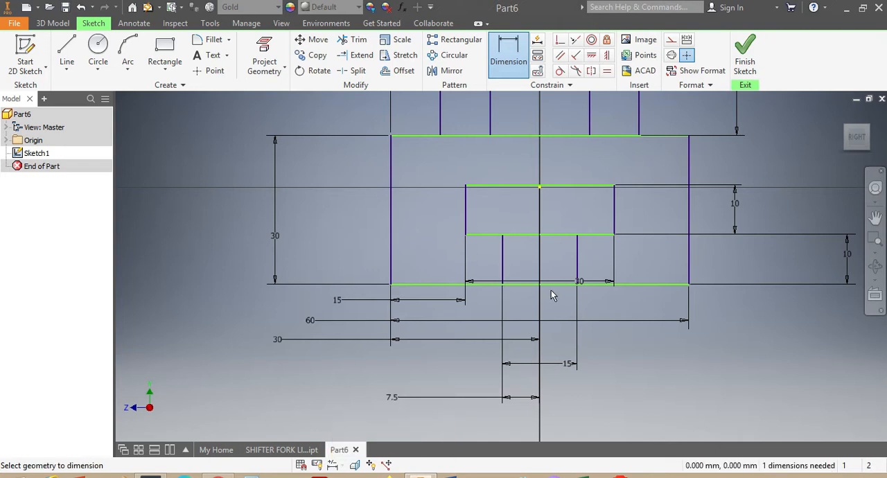
Trim the two horizontal segments between the small rectangle's sides, on the inner slot's lower edge and the base's bottom edge, to open the slot
scroll(554, 290, down, 2)
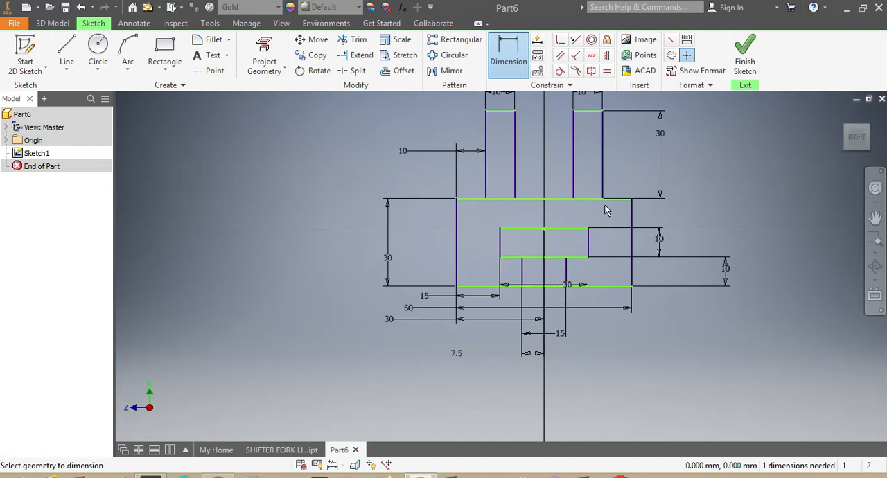
click(357, 42)
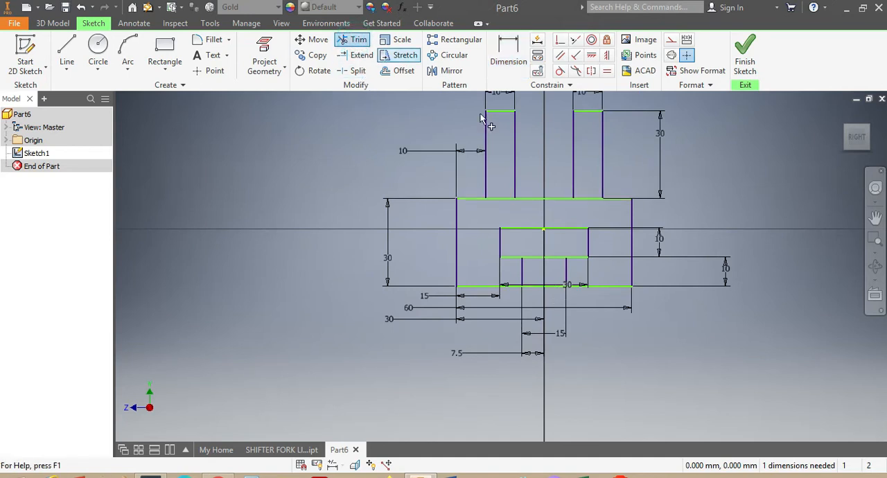
click(548, 259)
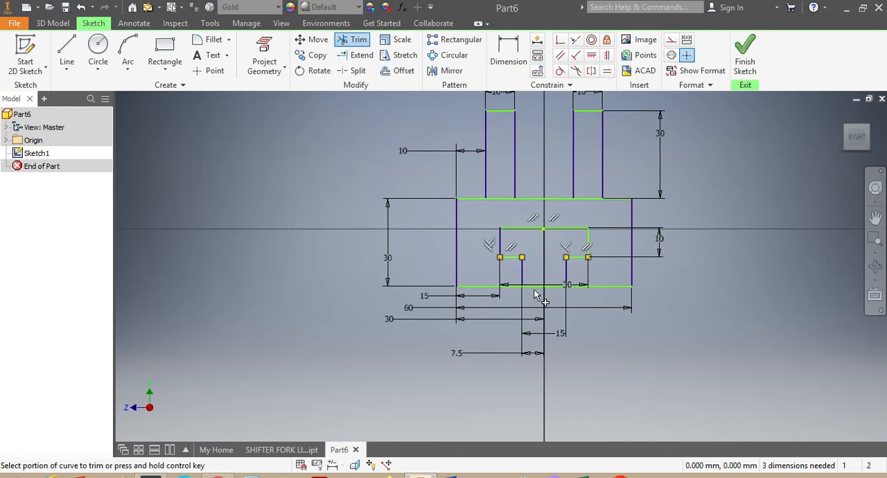
click(535, 287)
click(539, 288)
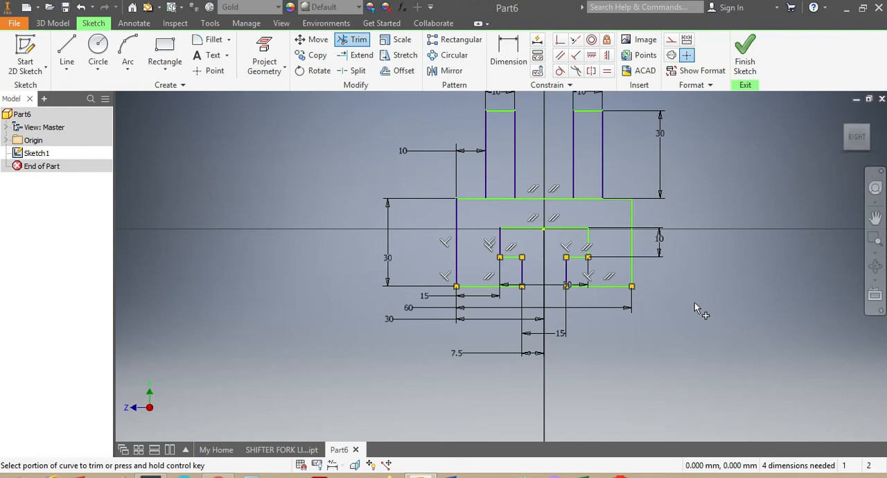
key(Escape)
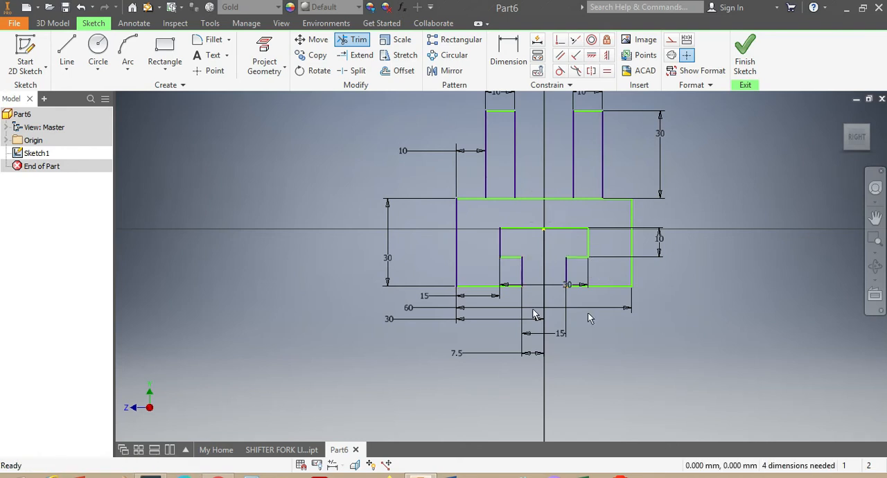
Extrude the slotted base profile together with both upright profiles by 70 mm
click(50, 23)
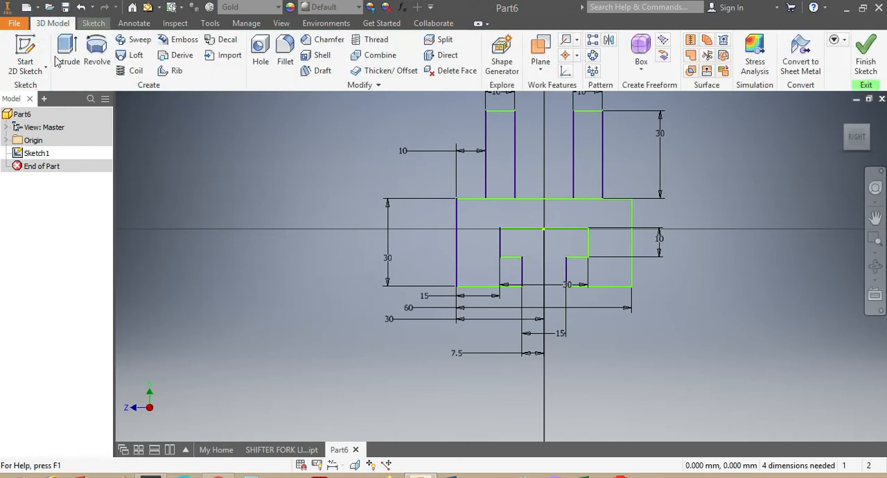
click(61, 58)
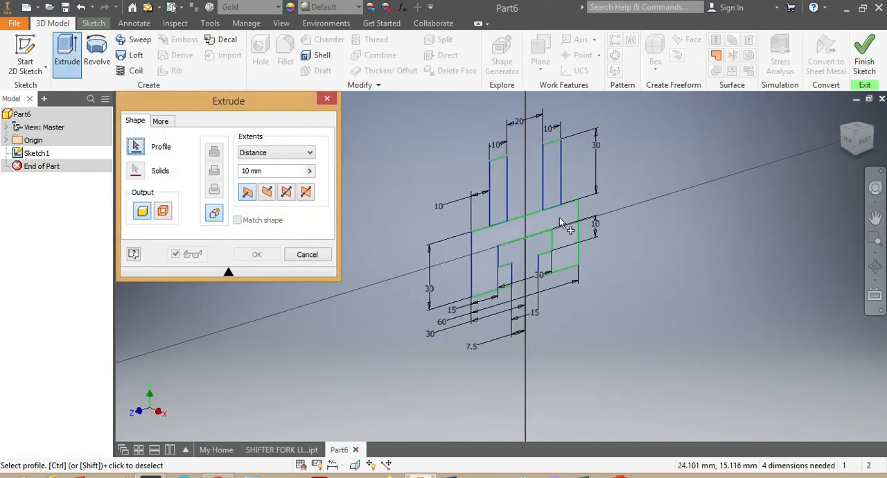
click(558, 219)
click(496, 200)
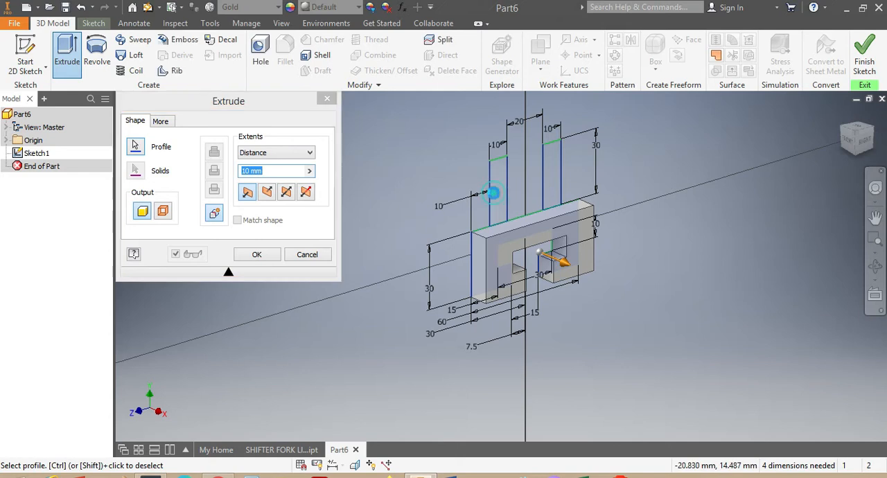
click(553, 188)
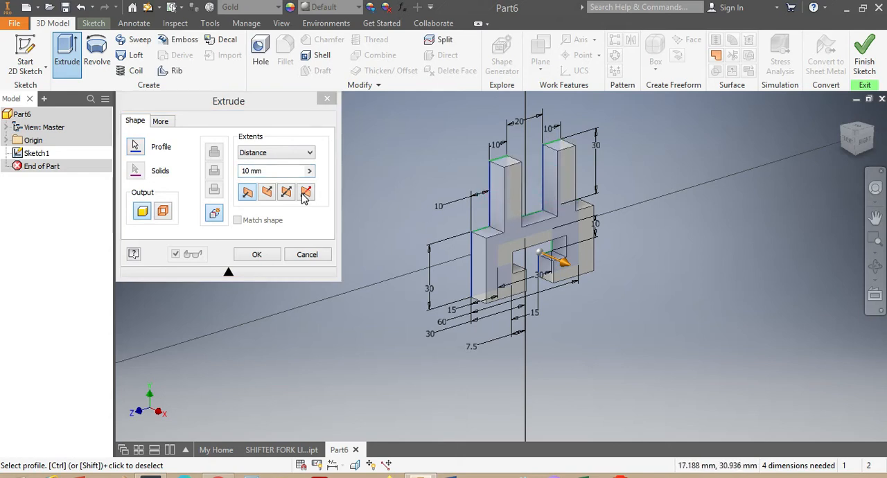
drag(275, 172, 239, 173)
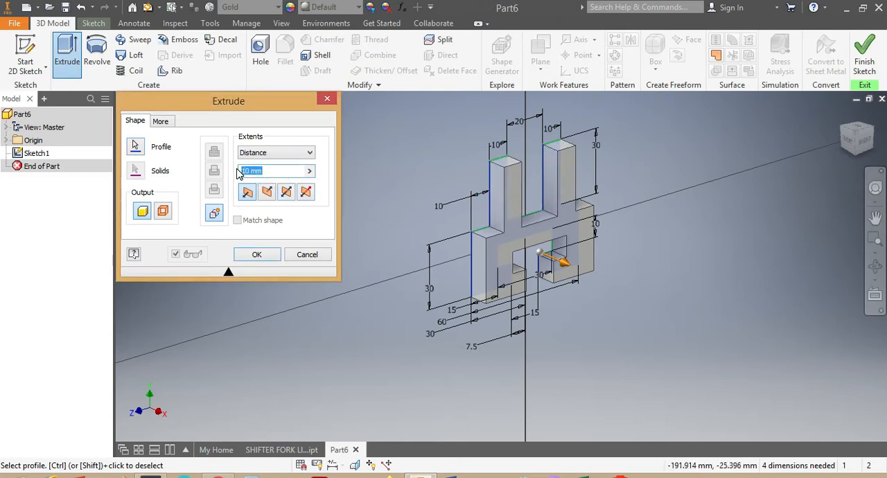
text(70)
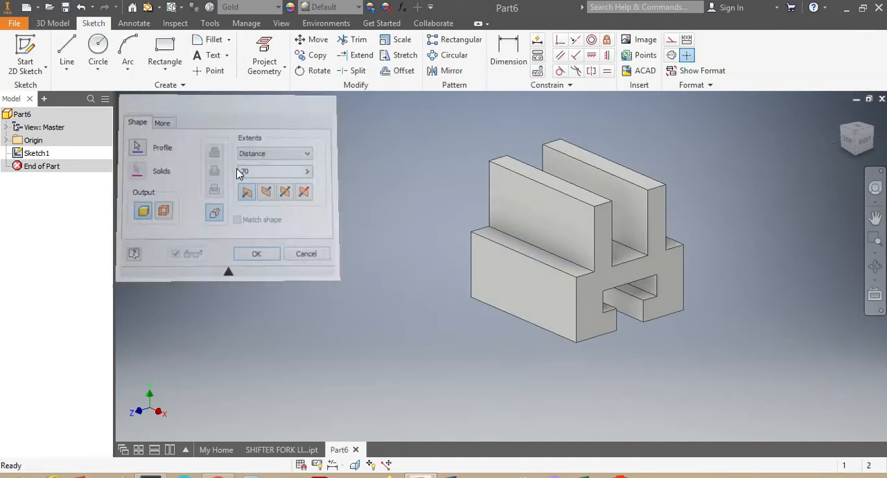
Check the notch on the SHIFTER FORK LIKE part, and on Part6's front upright face sketch a rectangle about 26 mm high overlapping its top edge
mouse_move(857, 151)
mouse_down()
mouse_move(814, 147)
mouse_move(828, 107)
mouse_move(845, 152)
mouse_up()
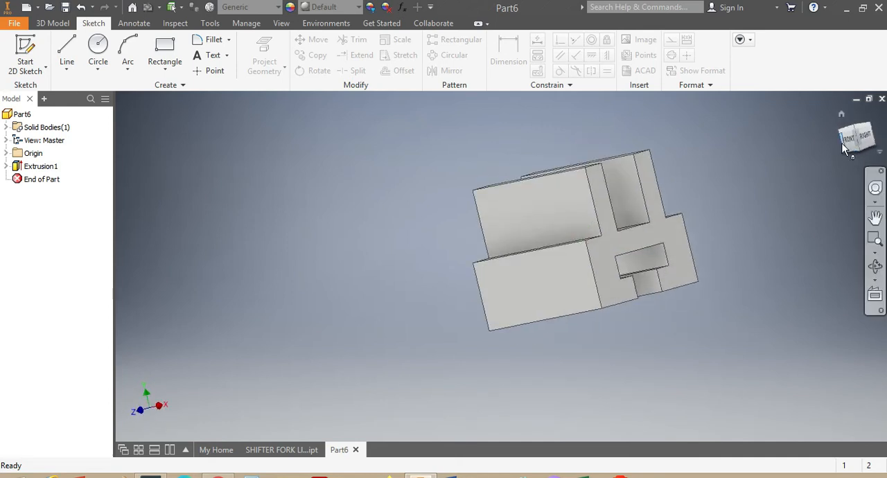
click(850, 141)
click(262, 449)
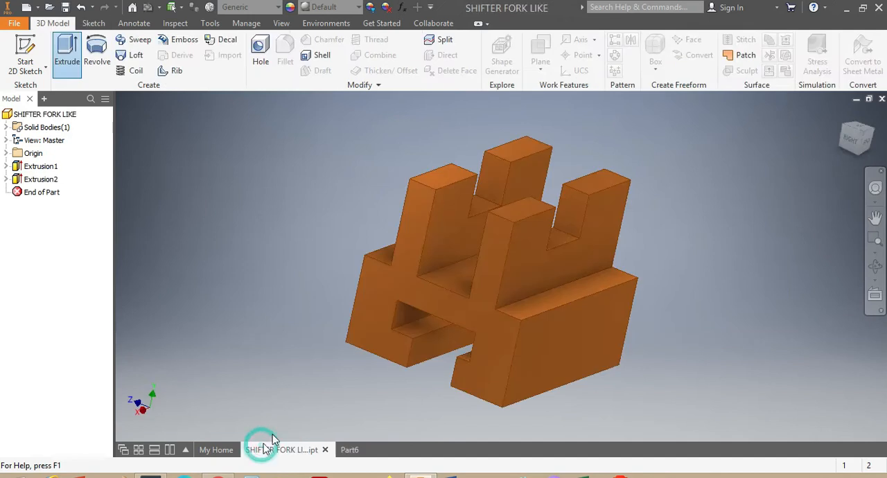
click(866, 140)
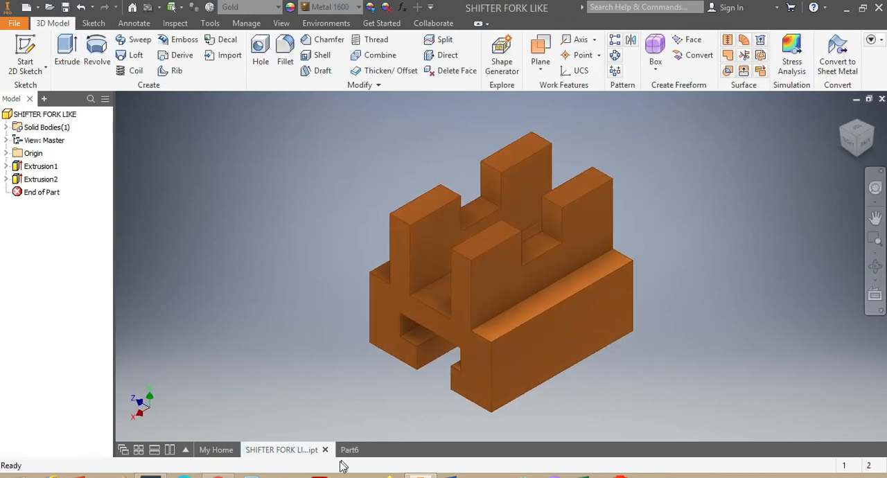
click(348, 451)
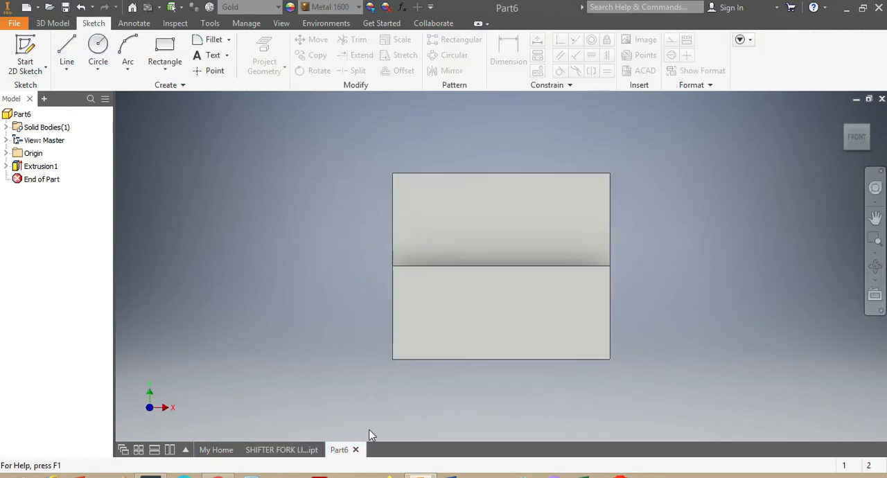
right_click(484, 196)
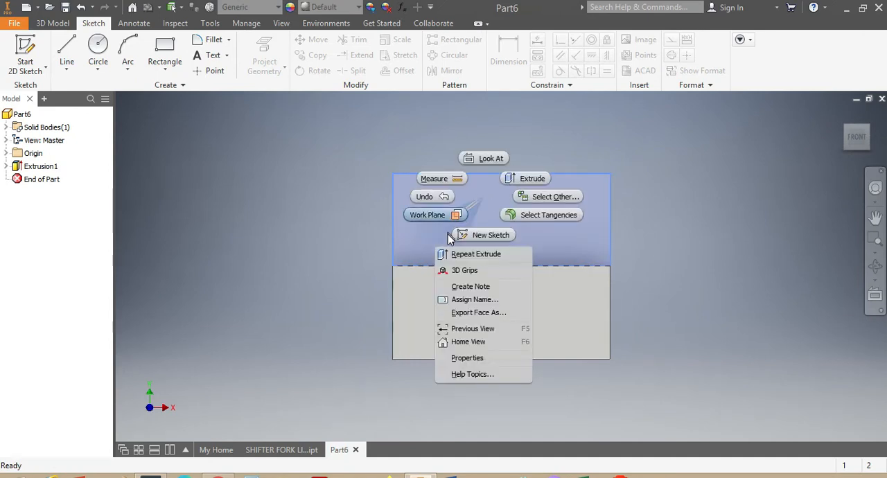
click(483, 236)
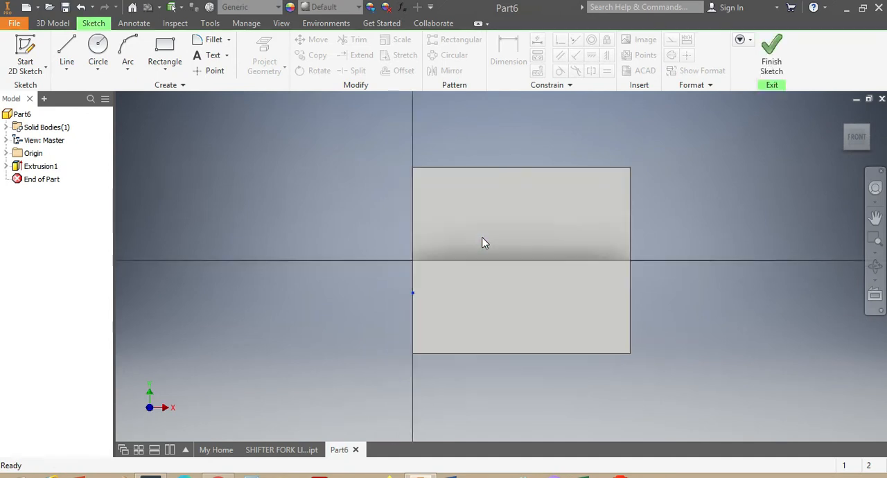
click(164, 45)
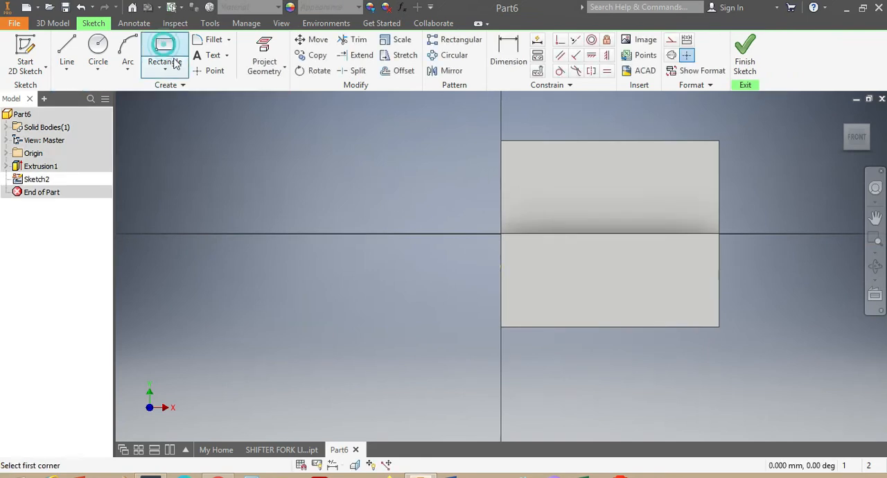
click(561, 109)
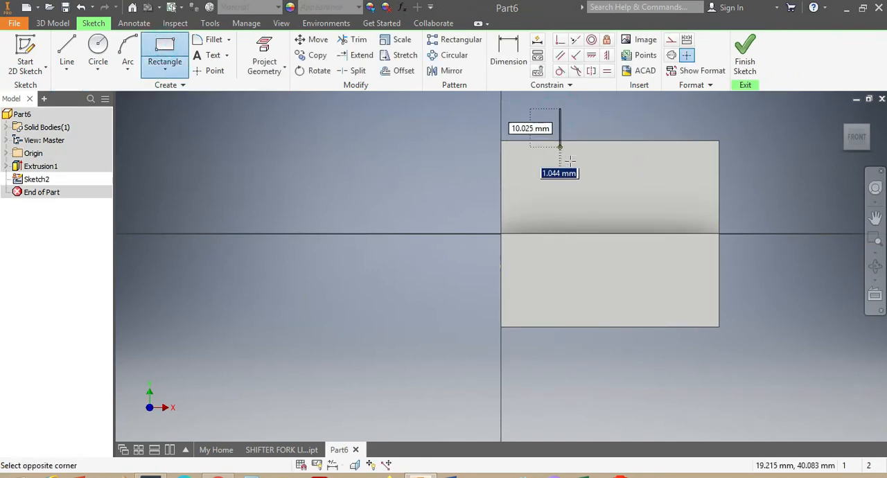
click(658, 189)
Dimension the height of the notch rectangle and set it to 25 mm
click(508, 52)
click(560, 131)
click(394, 154)
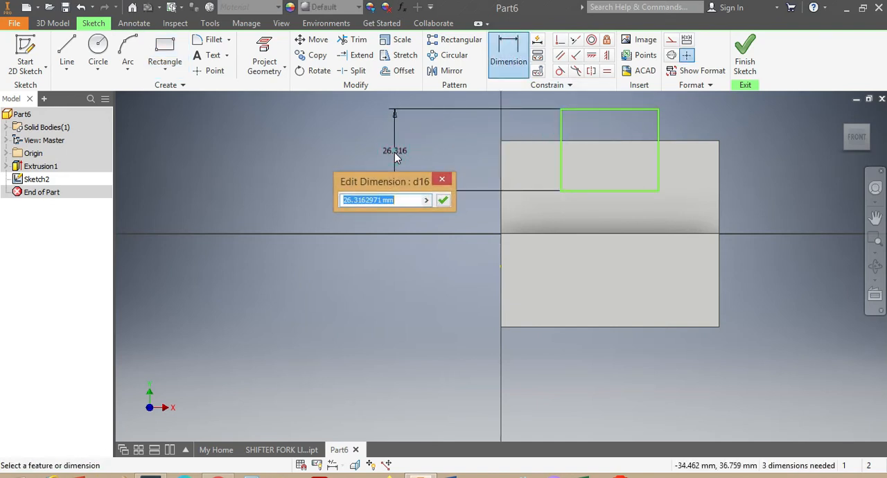
text(25)
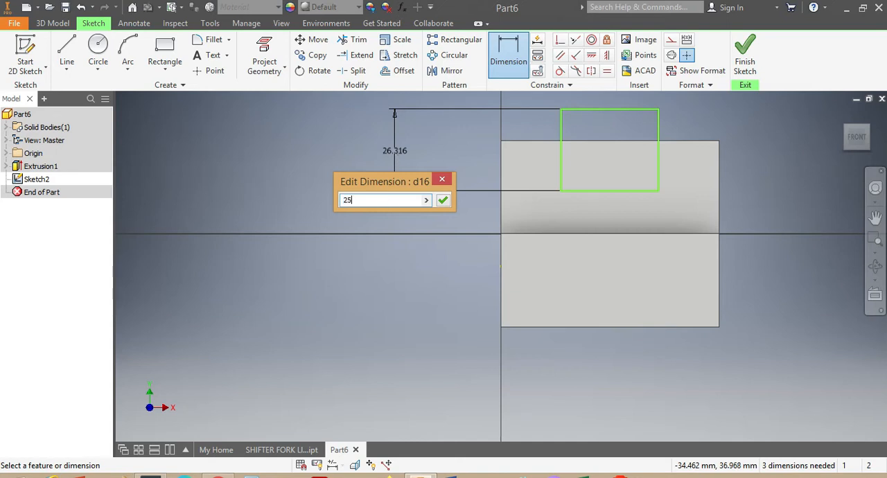
key(Return)
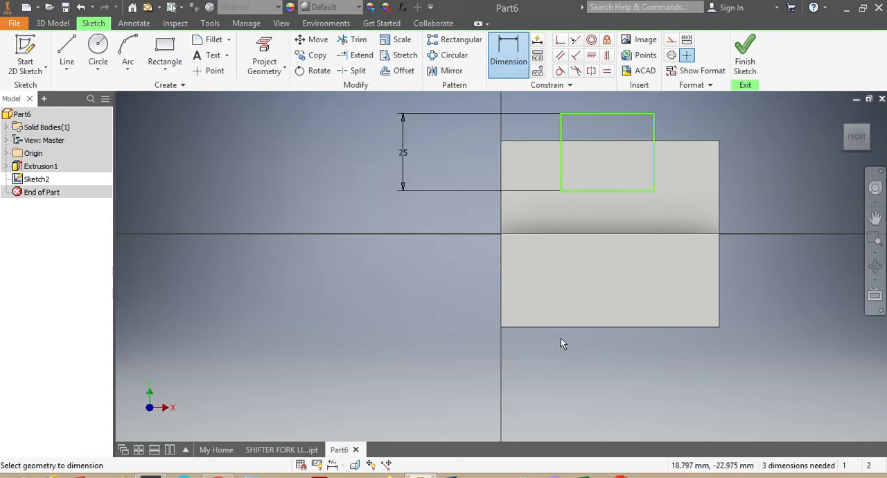
Dimension the distance from the notch rectangle's bottom edge to the upright's lower edge and set it to 15 mm
click(593, 192)
click(584, 235)
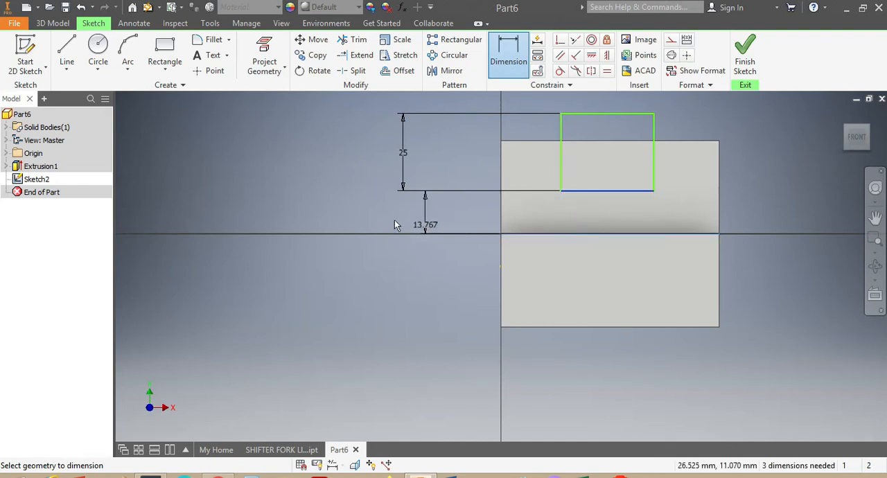
click(331, 216)
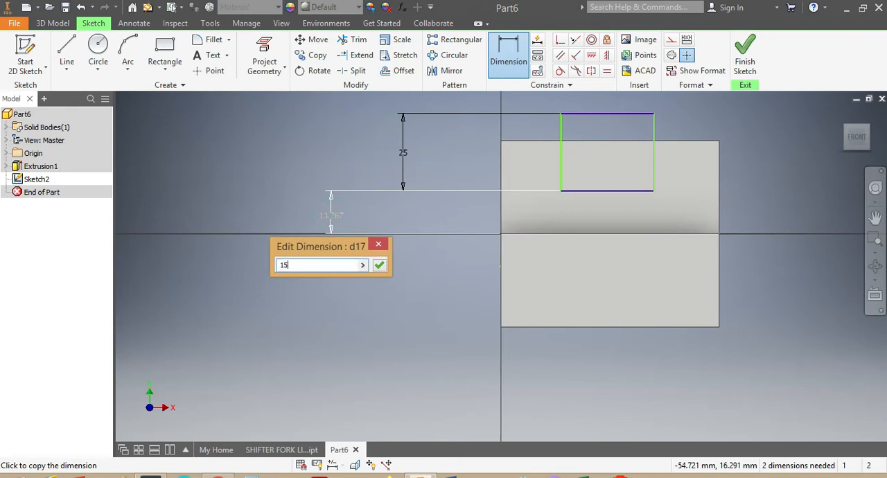
key(Return)
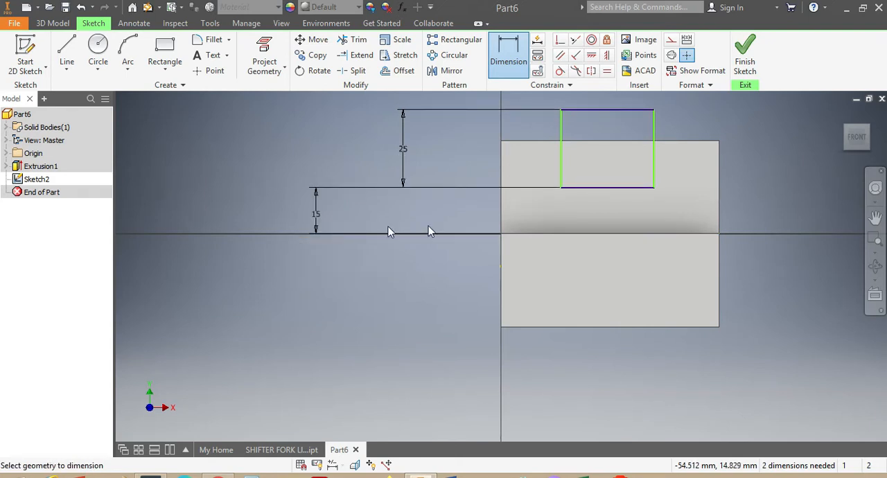
Dimension the bottom edge of the notch rectangle and set the width to 20 mm
click(610, 187)
click(372, 293)
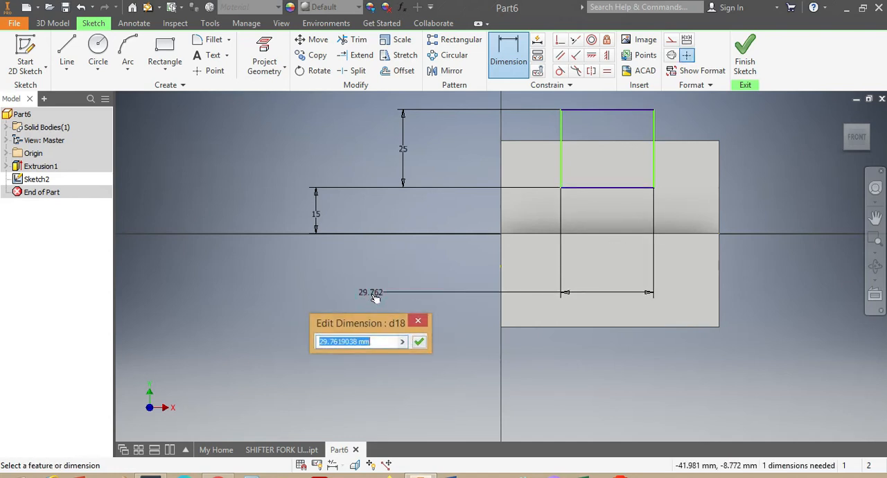
key(Return)
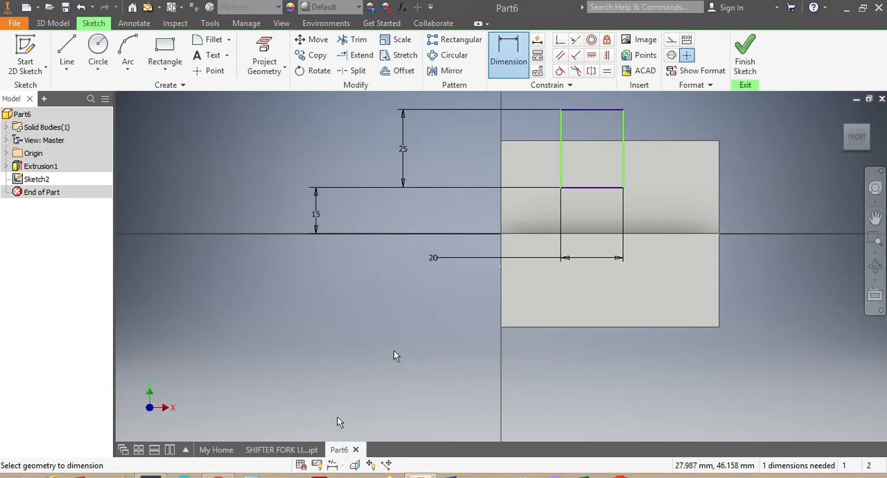
Check the notch on the SHIFTER FORK LIKE part, and in Part6 set the distance from the upright's left edge to the notch rectangle to 25 mm
click(263, 450)
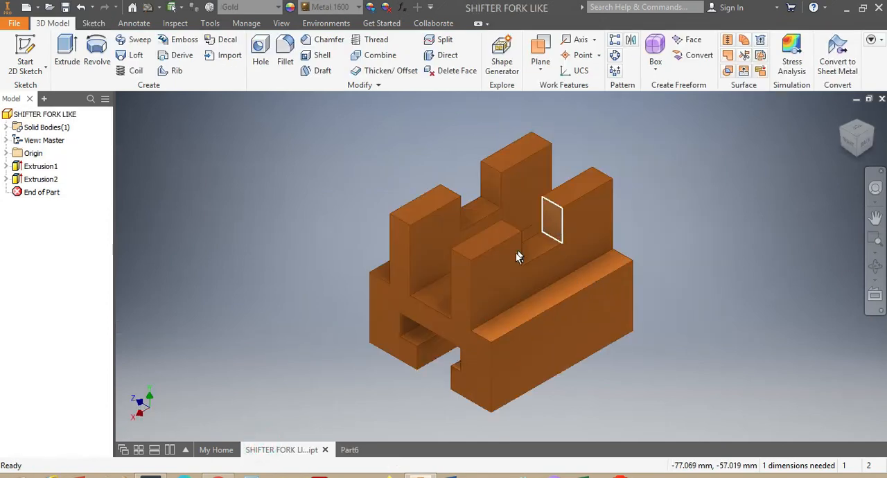
click(866, 148)
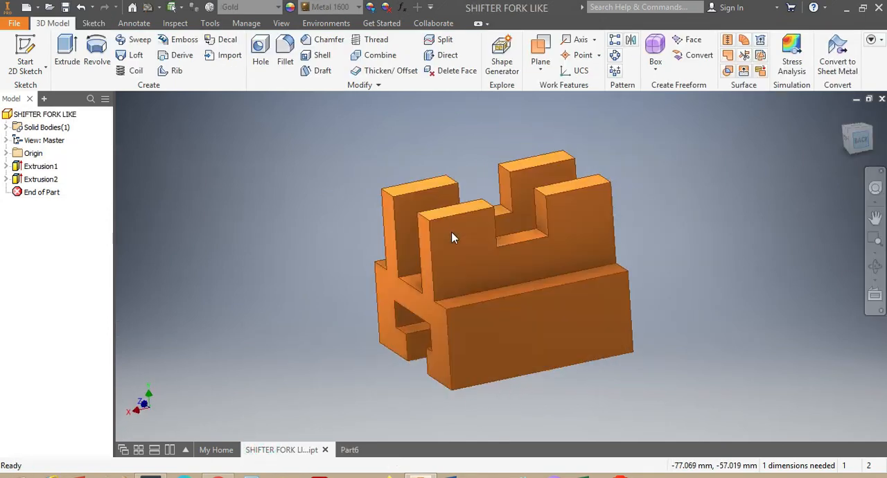
click(348, 450)
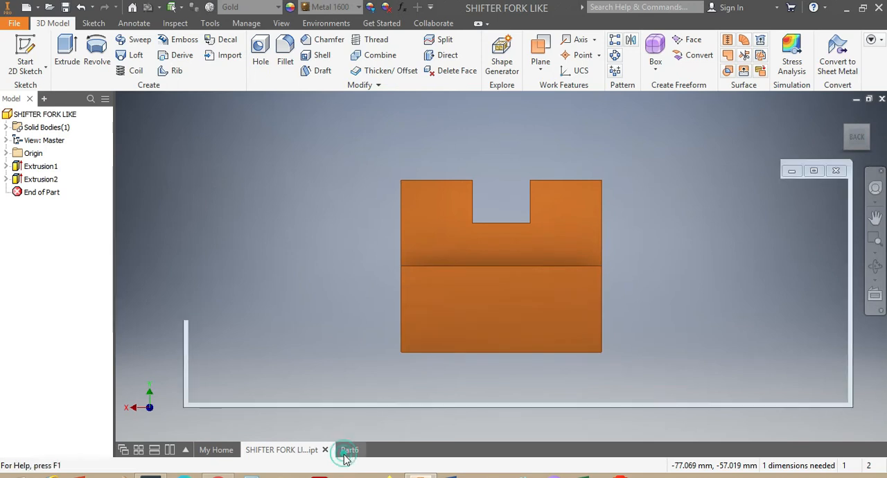
click(560, 162)
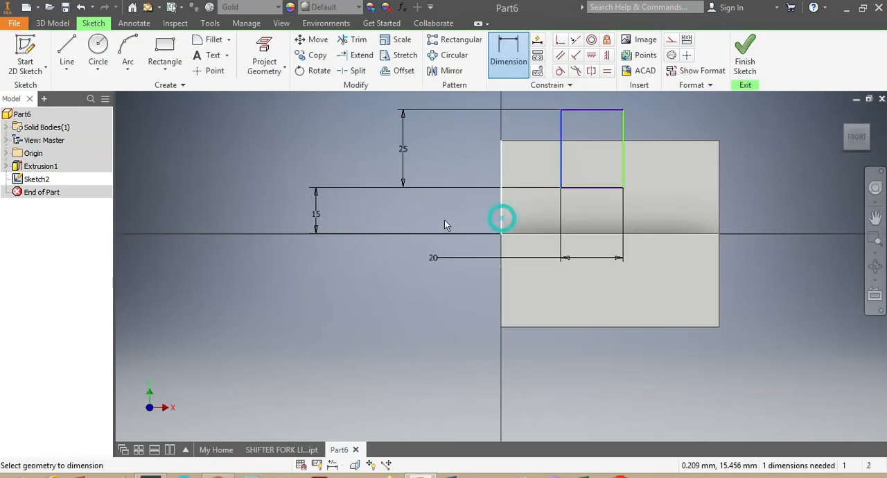
click(408, 220)
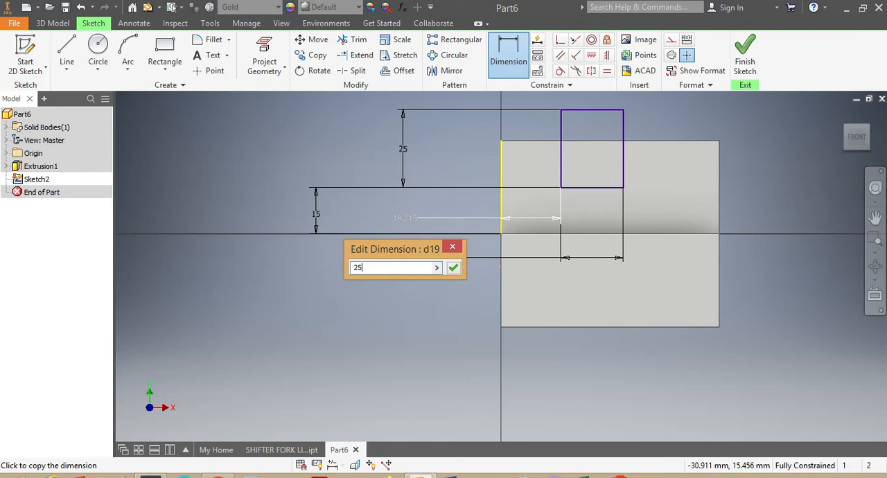
key(Return)
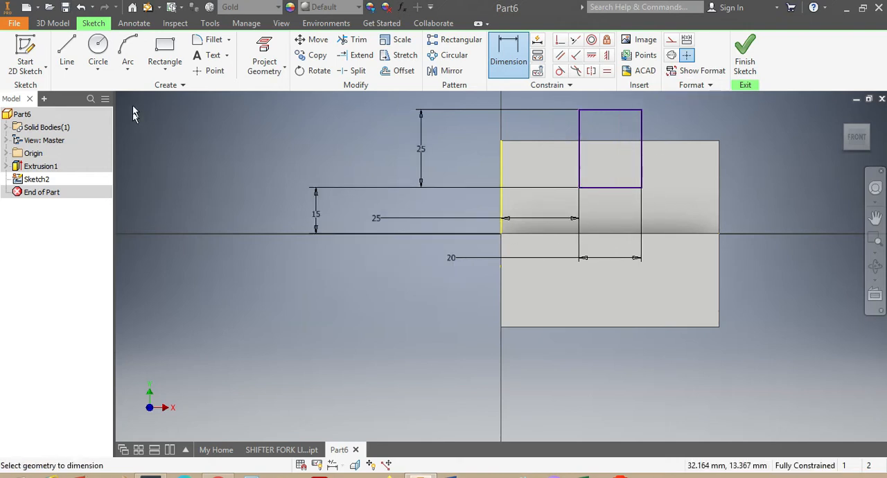
Extrude the notch rectangle as a symmetric cut with a distance of 120 mm through both uprights
click(55, 23)
click(67, 52)
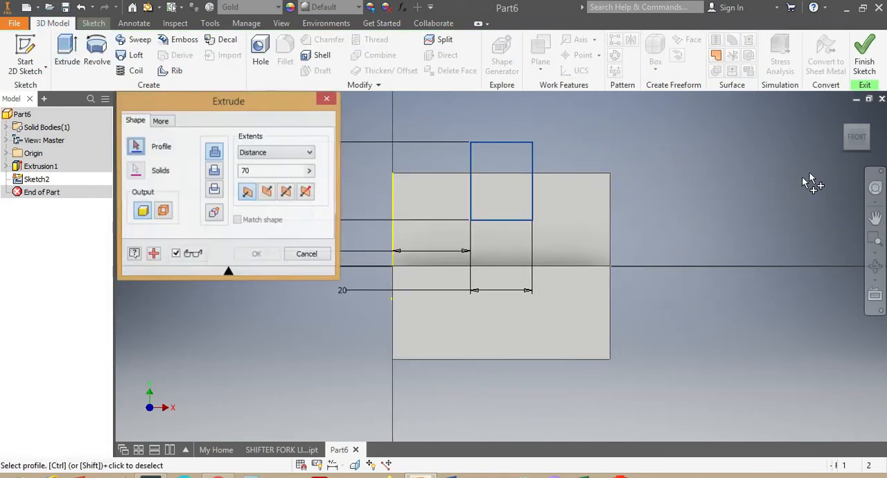
drag(856, 135, 607, 178)
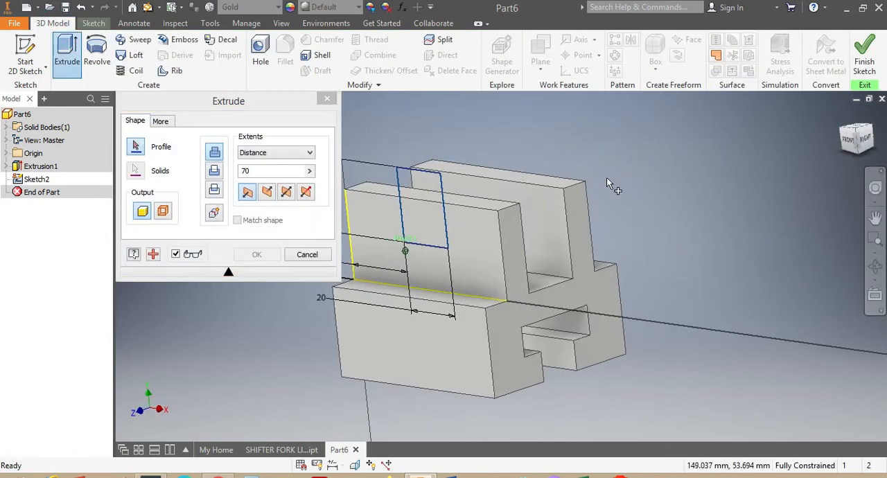
click(411, 181)
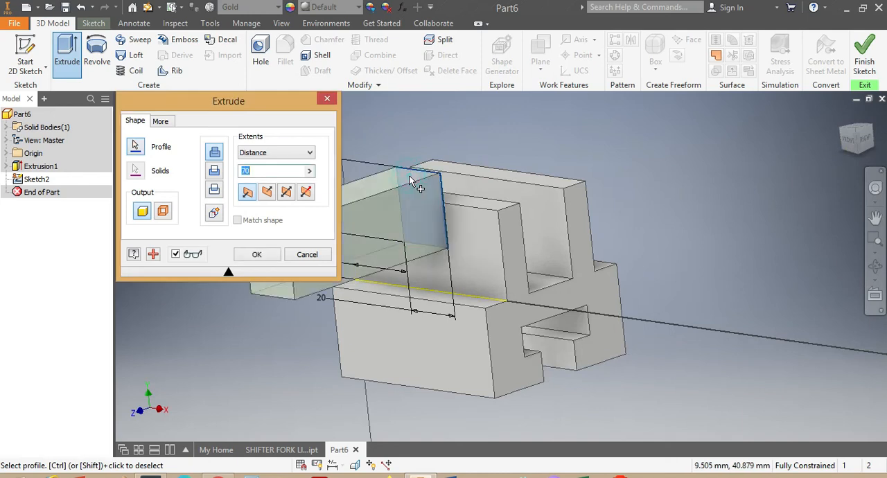
click(210, 173)
drag(261, 171, 240, 173)
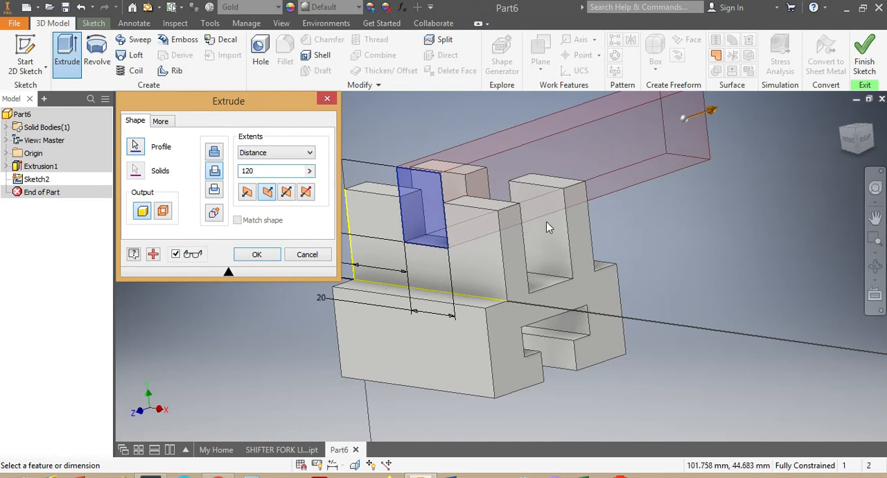
click(289, 195)
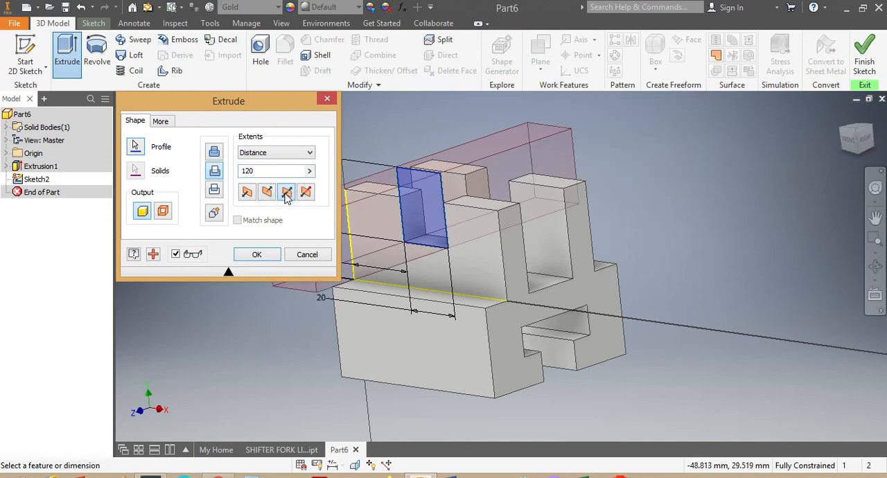
click(259, 254)
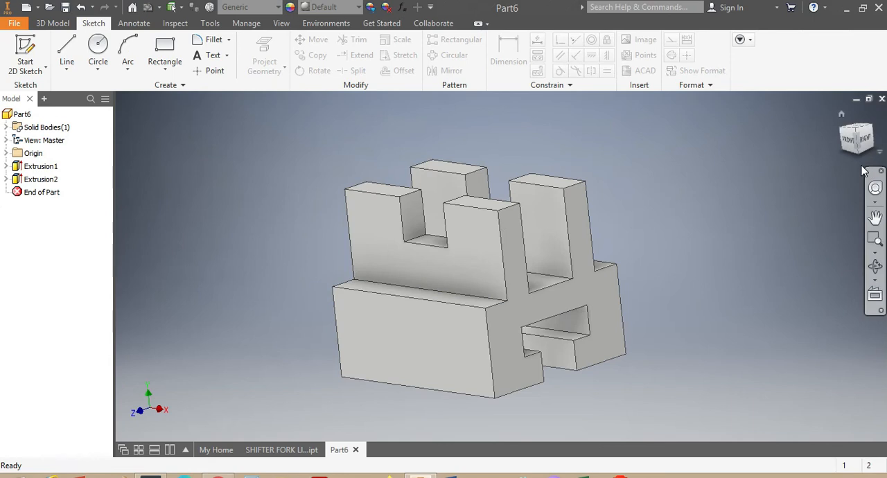
Assign the Gold material to the finished part and inspect it from several sides
mouse_move(864, 147)
mouse_down()
mouse_move(797, 139)
mouse_move(752, 154)
mouse_move(752, 205)
mouse_move(769, 197)
mouse_move(804, 138)
mouse_move(845, 166)
mouse_move(817, 208)
mouse_move(842, 167)
mouse_move(804, 177)
mouse_move(821, 205)
mouse_move(851, 130)
mouse_move(861, 129)
mouse_move(881, 170)
mouse_up()
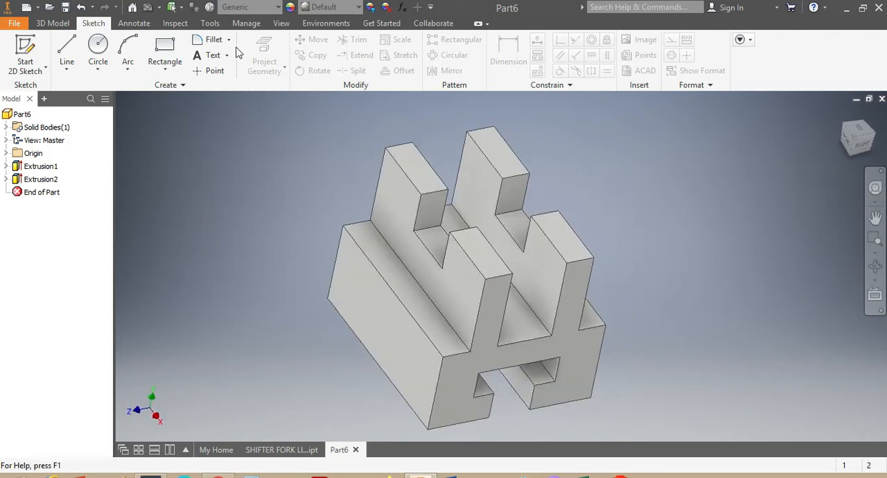
click(278, 11)
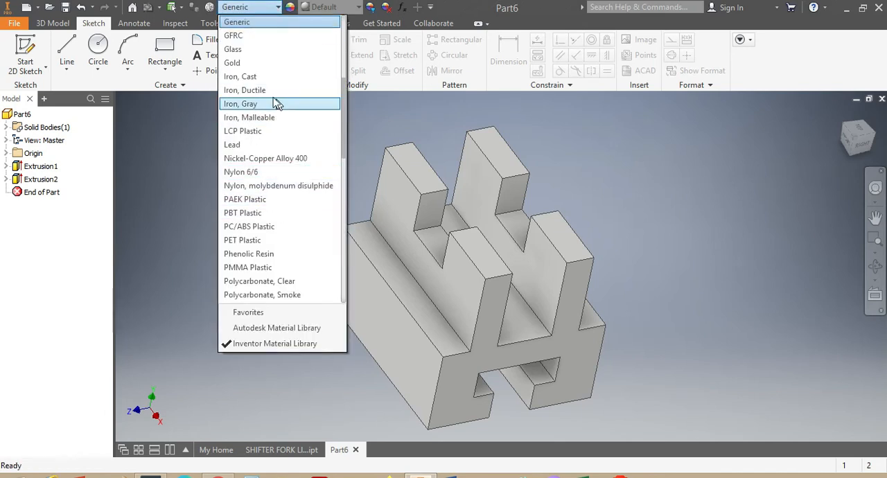
click(236, 63)
mouse_move(853, 145)
mouse_down()
mouse_move(783, 125)
mouse_move(755, 174)
mouse_move(707, 201)
mouse_move(699, 256)
mouse_move(783, 173)
mouse_move(748, 215)
mouse_move(825, 167)
mouse_move(755, 243)
mouse_move(796, 208)
mouse_move(825, 166)
mouse_move(748, 236)
mouse_move(783, 215)
mouse_move(818, 173)
mouse_move(748, 228)
mouse_up()
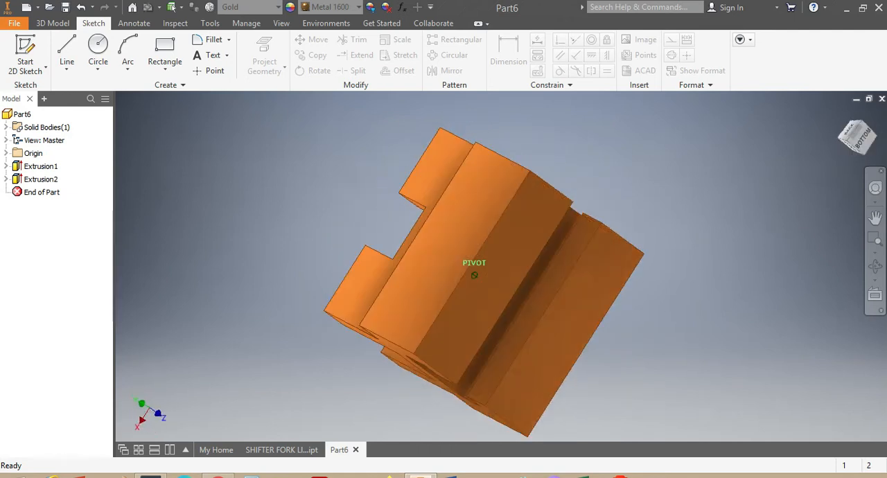
mouse_move(748, 228)
mouse_down()
mouse_move(817, 173)
mouse_move(755, 236)
mouse_up()
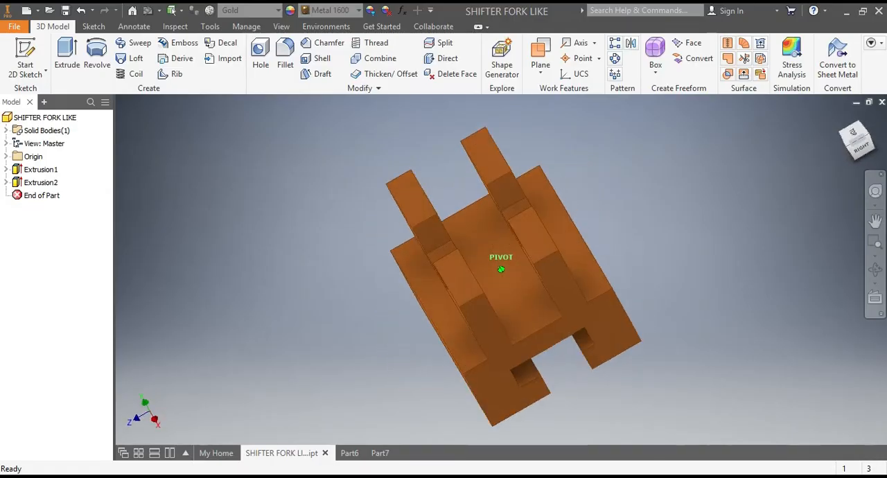
Create a new part from the metric Standard (DIN).ipt template and dismiss the style conflict message
click(857, 154)
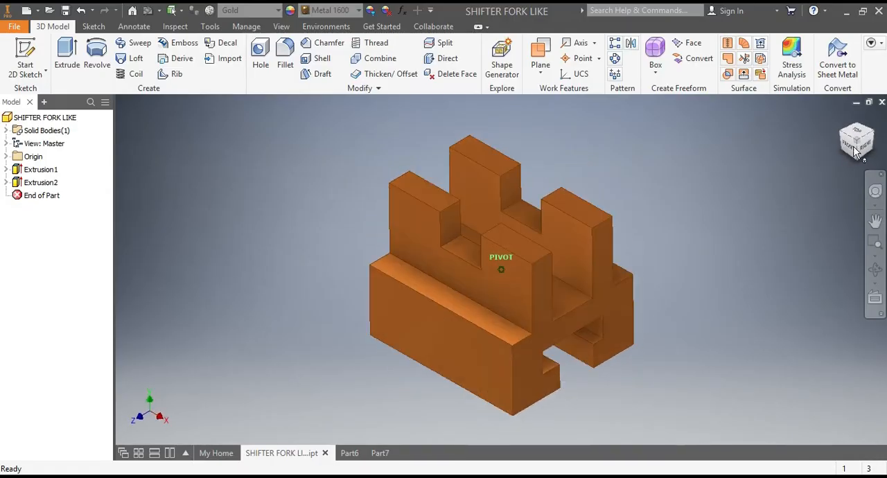
click(31, 118)
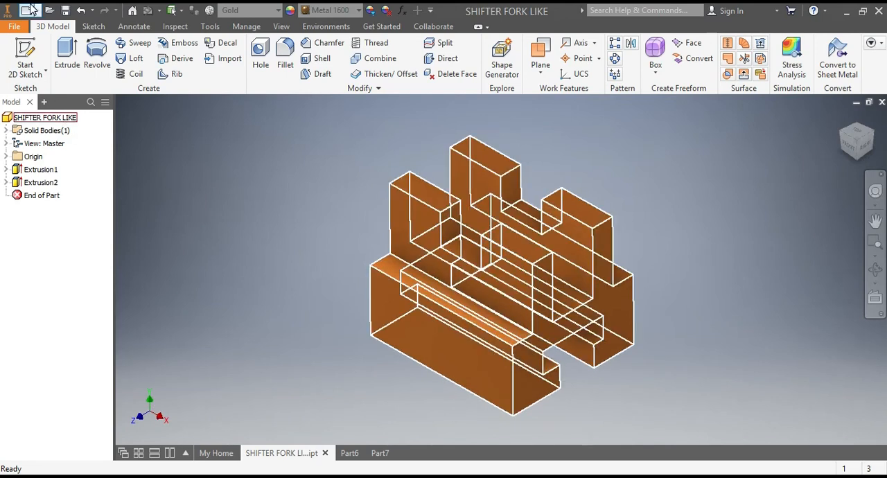
click(26, 10)
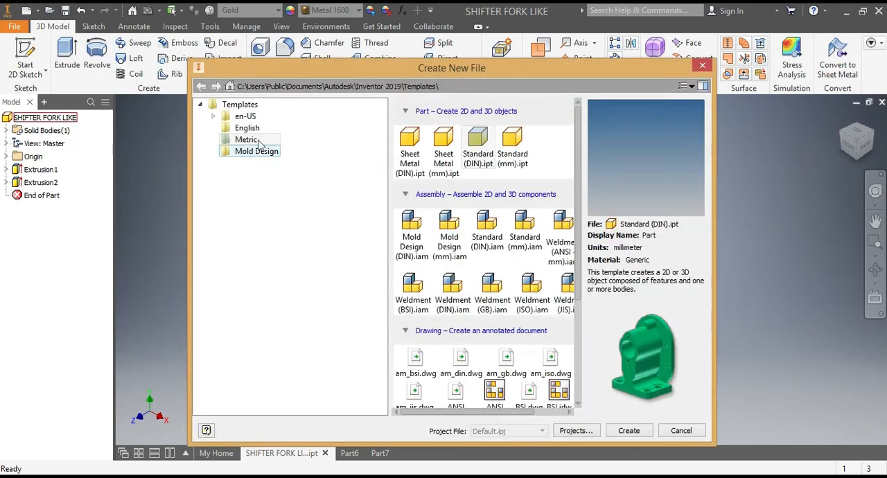
click(629, 431)
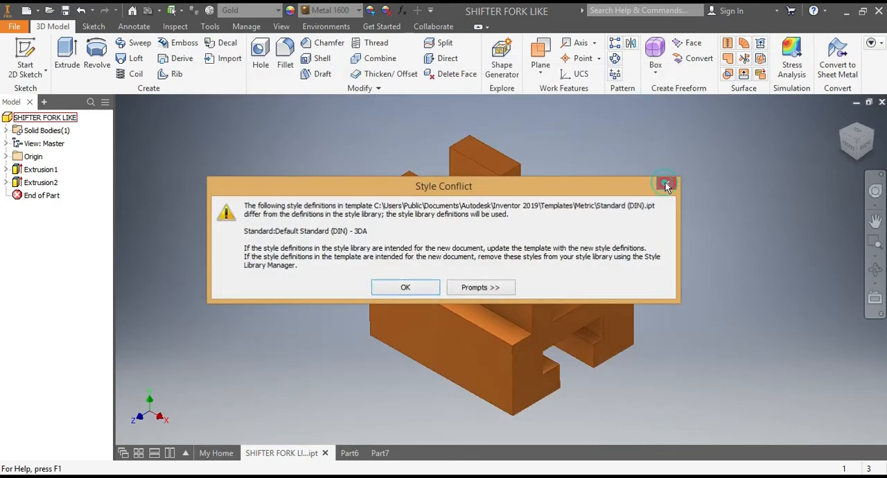
click(665, 183)
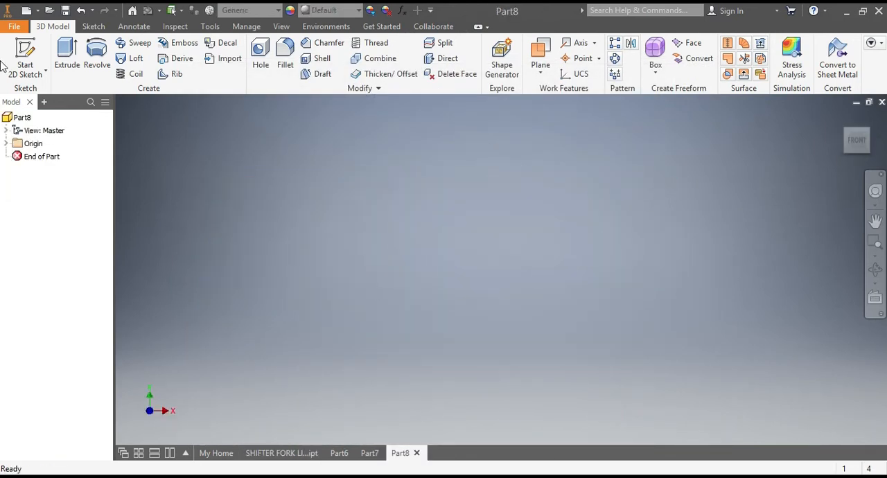
On the YZ plane, sketch an upright rectangle about 3.8 mm wide, crossed by a horizontal rectangle about 5.2 mm high
click(94, 27)
click(165, 52)
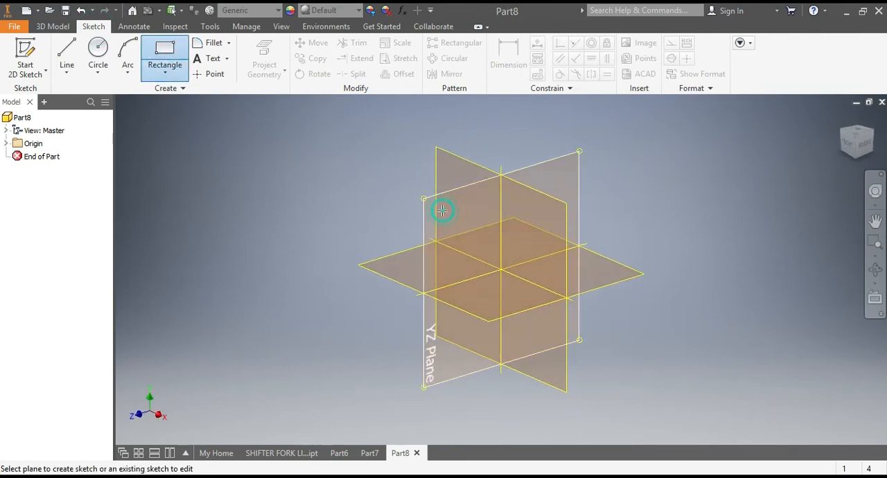
click(443, 211)
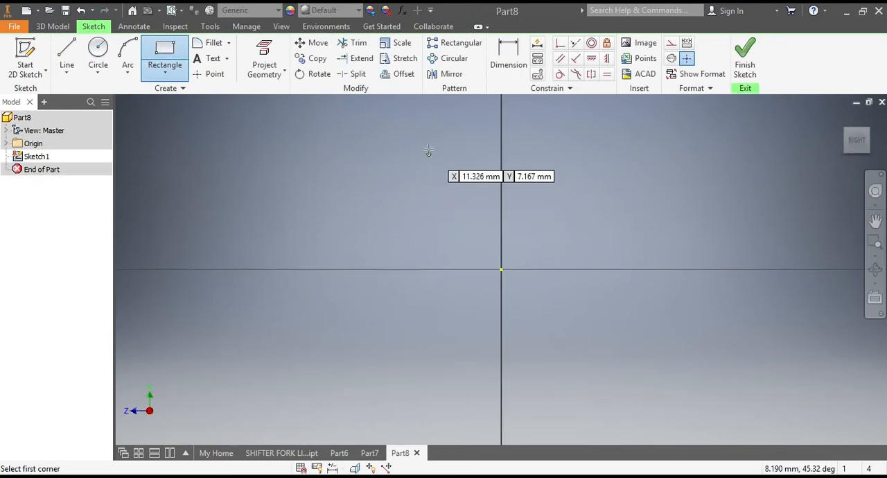
click(462, 136)
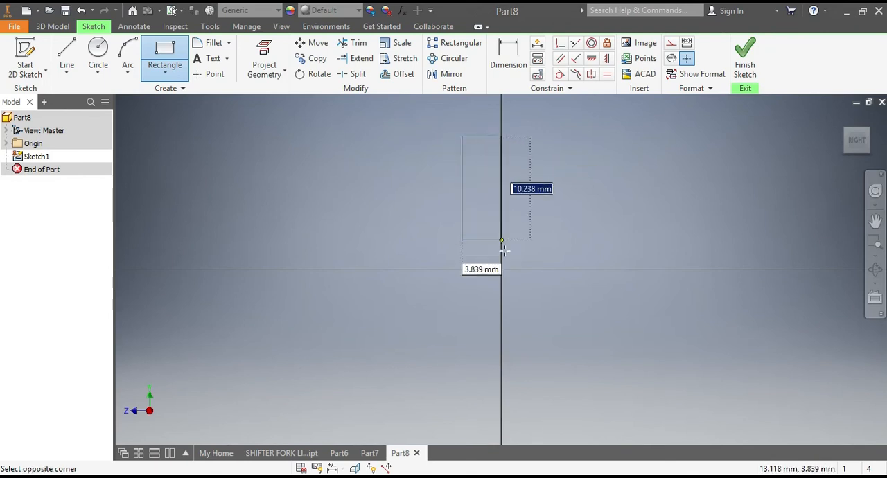
click(501, 306)
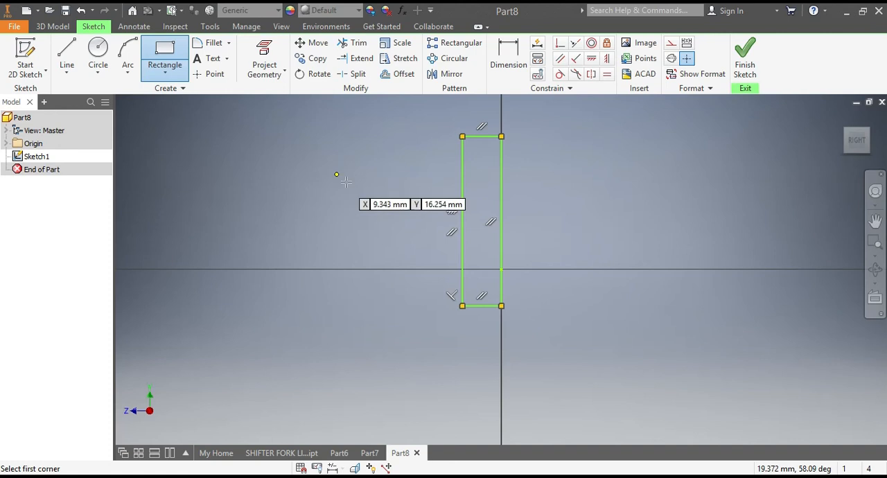
click(367, 179)
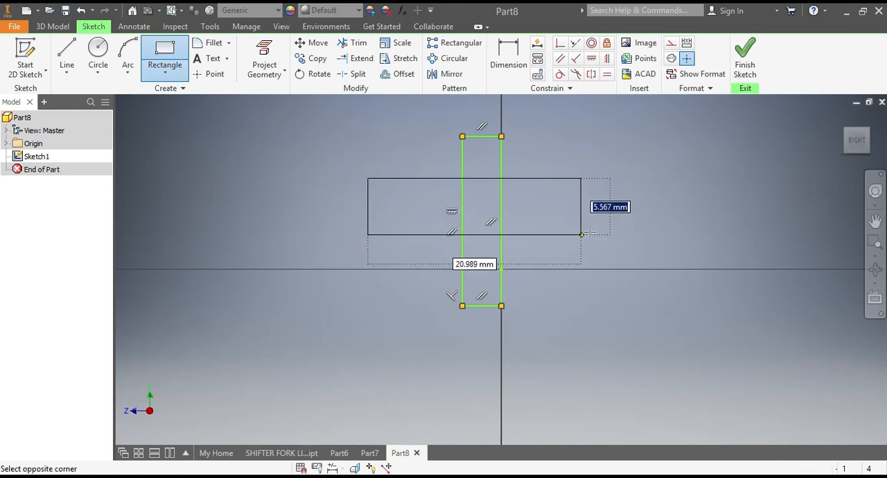
click(620, 231)
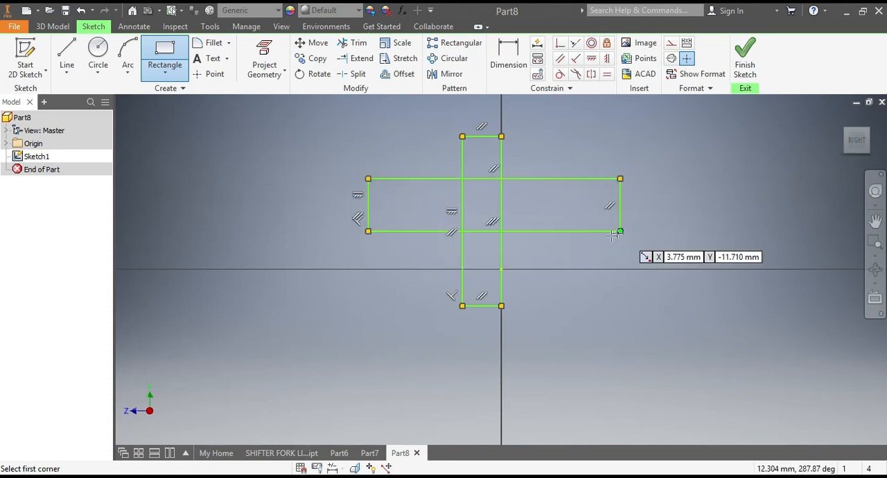
Dimension the short right edge of the horizontal rectangle and set its height to 10 mm
click(508, 59)
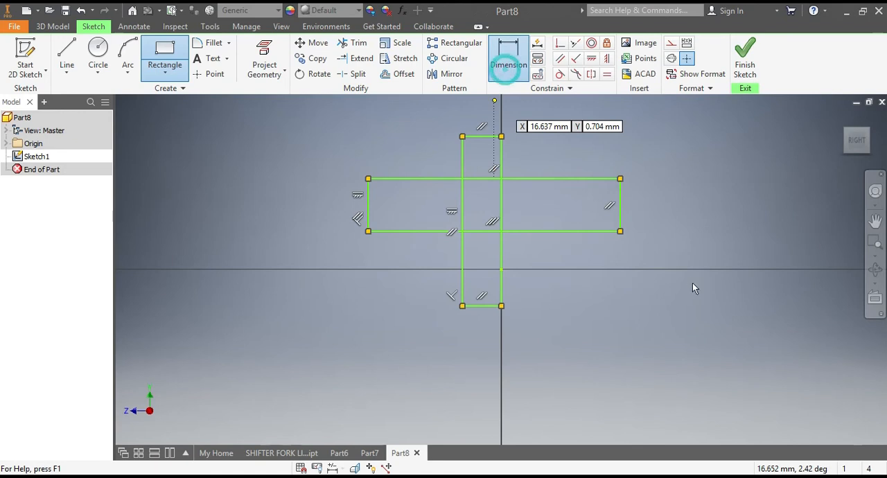
click(621, 206)
click(696, 202)
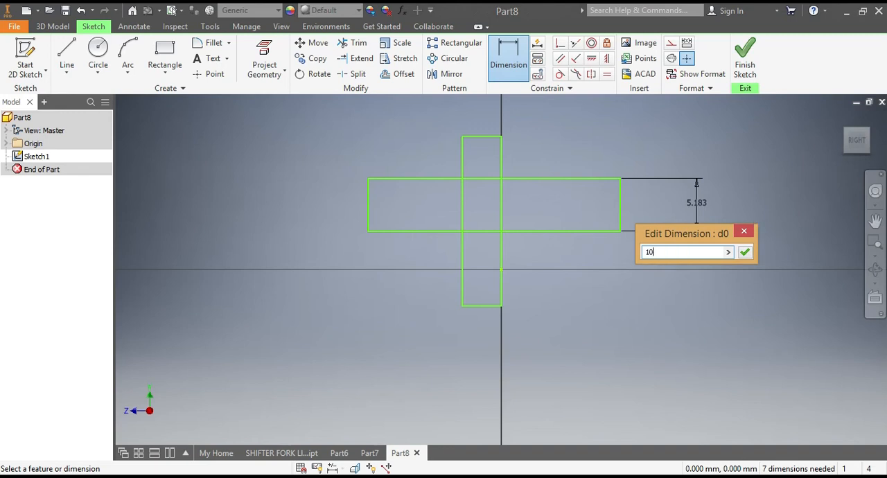
text(10)
key(Return)
scroll(499, 255, down, 6)
scroll(494, 246, up, 2)
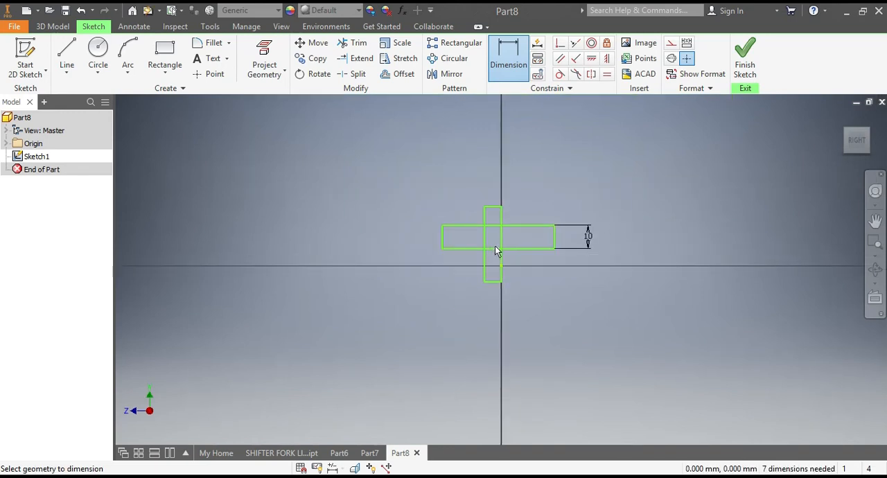
Apply an Equal constraint between the upright rectangle's top edge and the horizontal rectangle's right edge
click(607, 79)
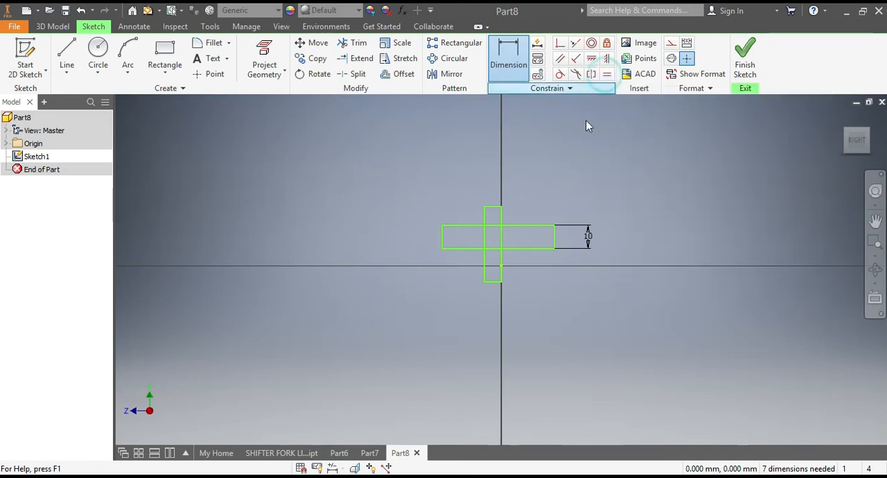
click(490, 207)
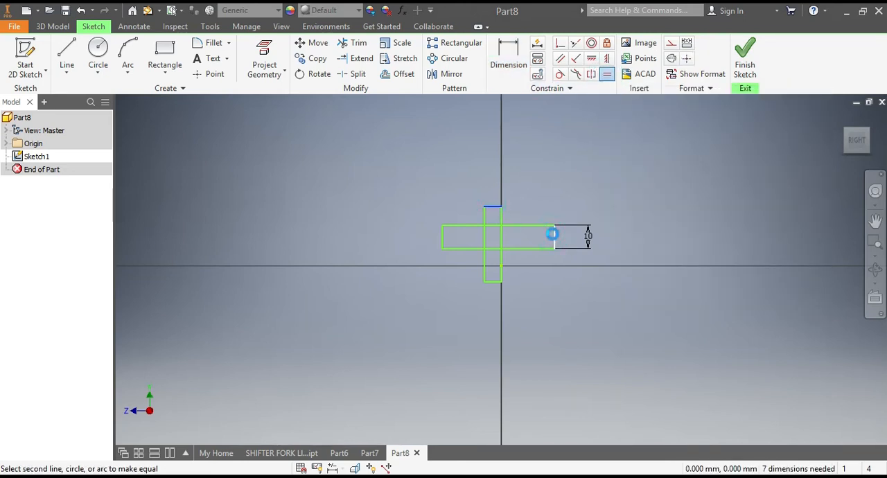
click(554, 236)
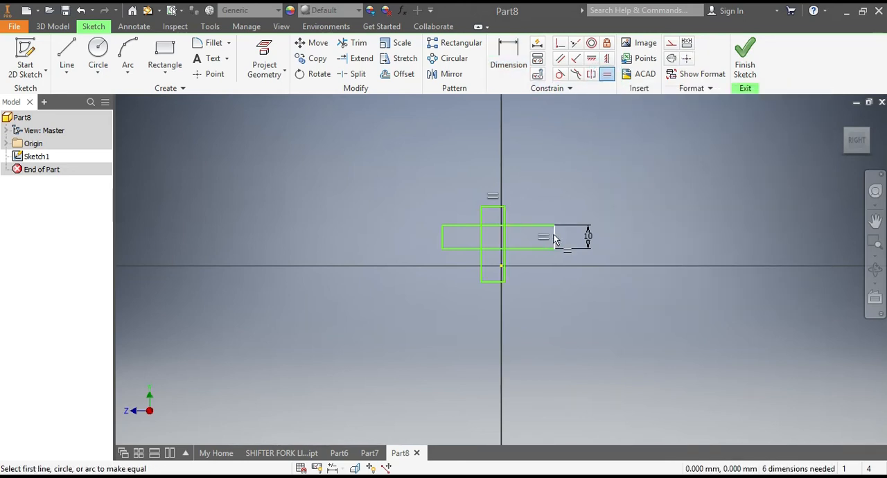
Dimension the long bottom edge of the horizontal rectangle and set its length to 42 mm
click(509, 61)
click(465, 248)
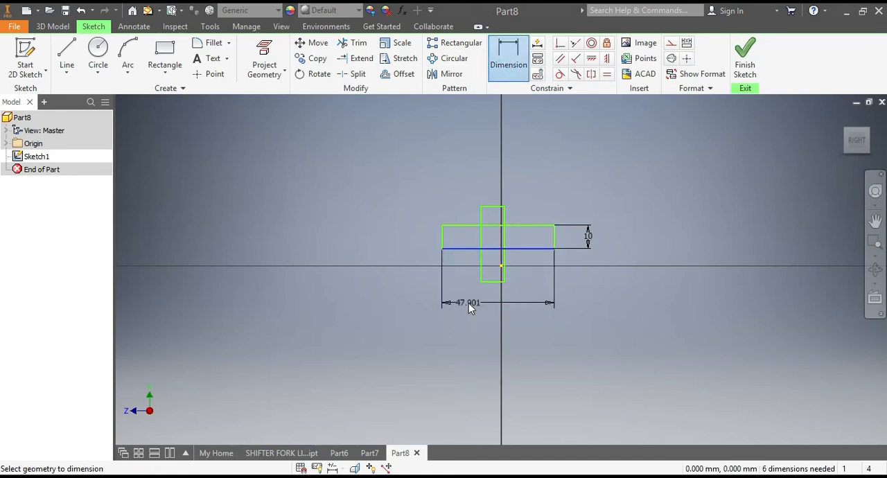
click(469, 307)
text(4)
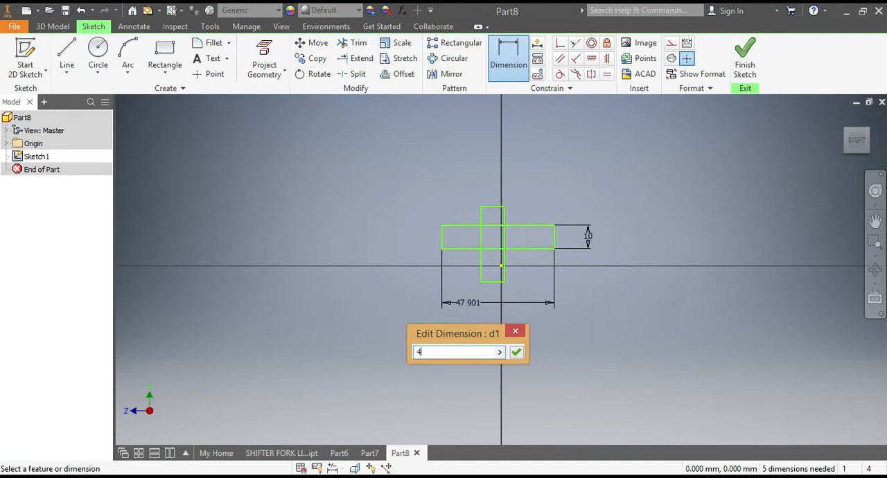
text(2)
key(Return)
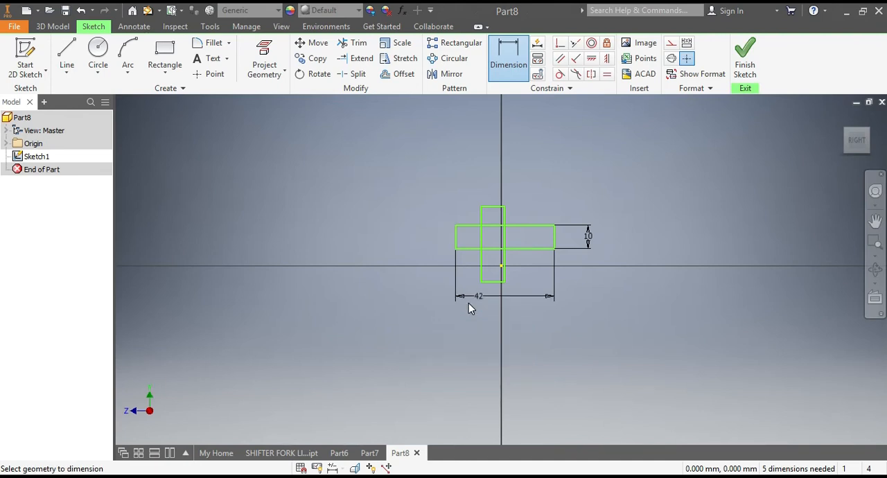
Apply an Equal constraint between the upright rectangle's long right edge and the horizontal rectangle's bottom edge
click(606, 74)
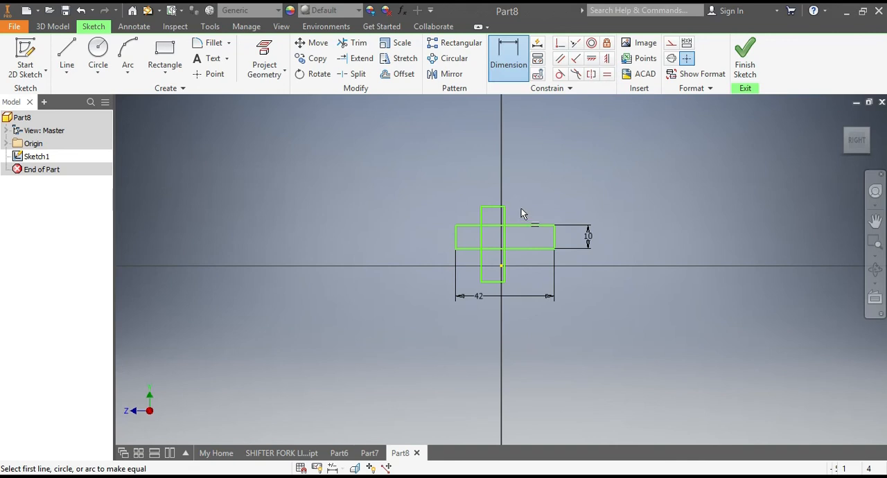
click(504, 218)
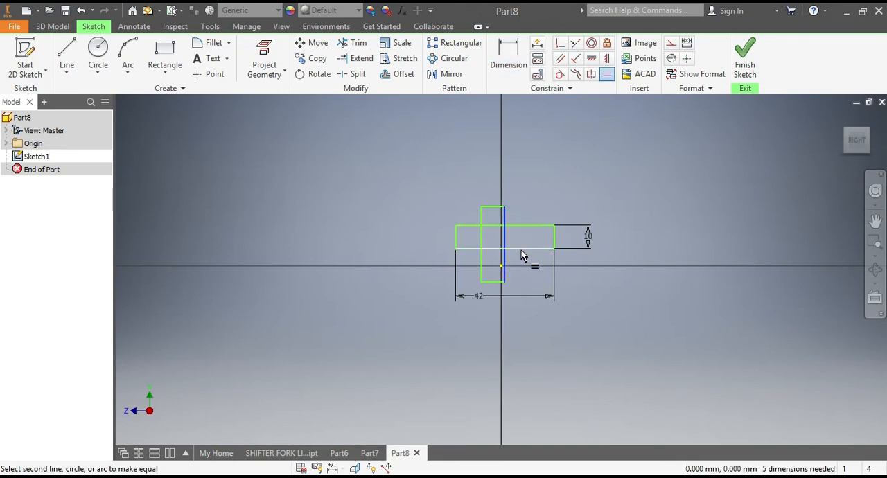
click(522, 248)
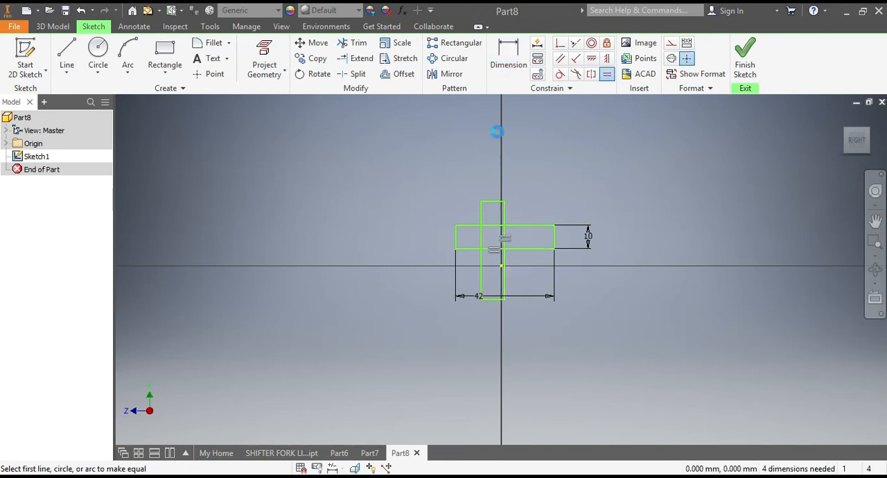
Dimension the vertical distance between the bottom edges of the two rectangles and set it to 11 mm
click(510, 53)
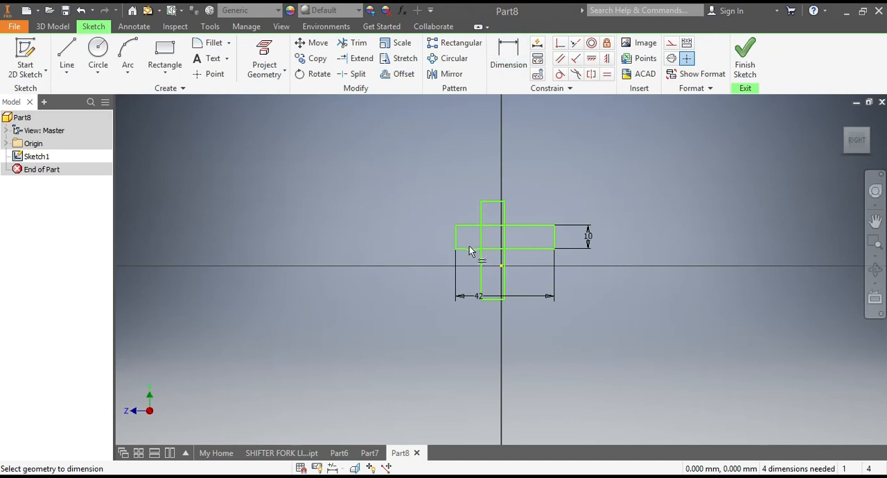
click(494, 302)
click(394, 285)
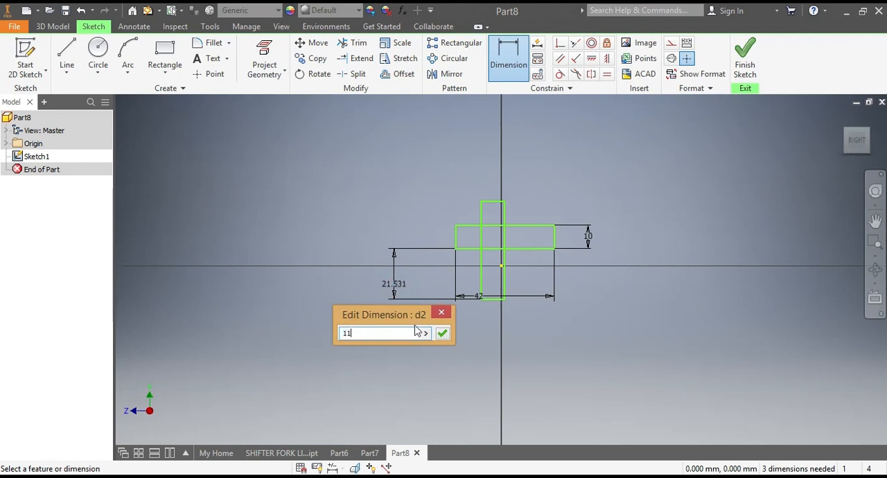
text(11)
click(442, 334)
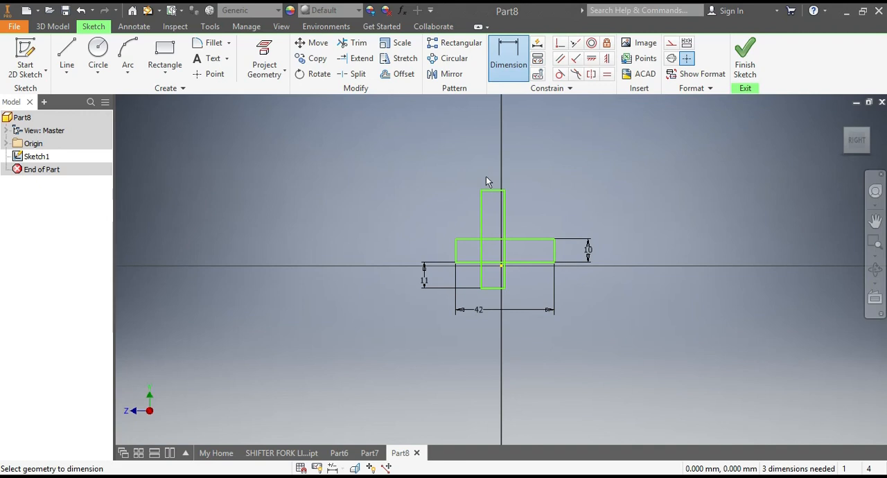
Dimension the horizontal distance between the right edges of the two rectangles and set it to 11 mm
click(505, 231)
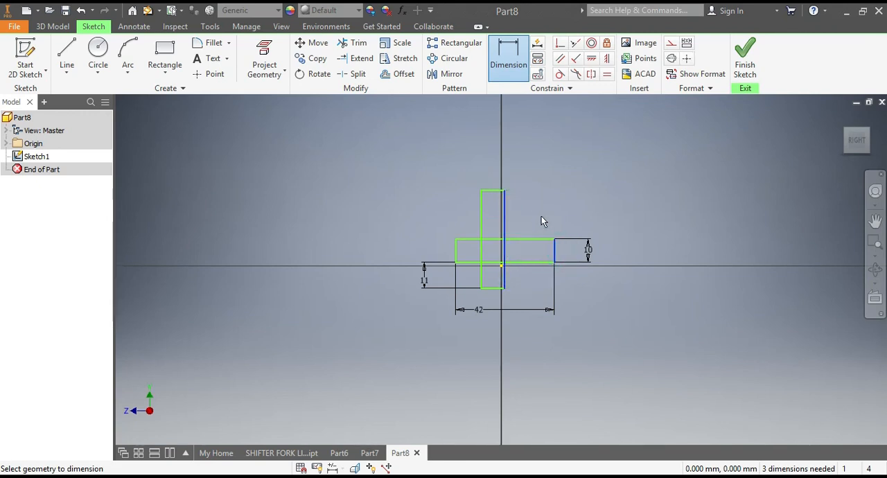
click(536, 208)
text(11)
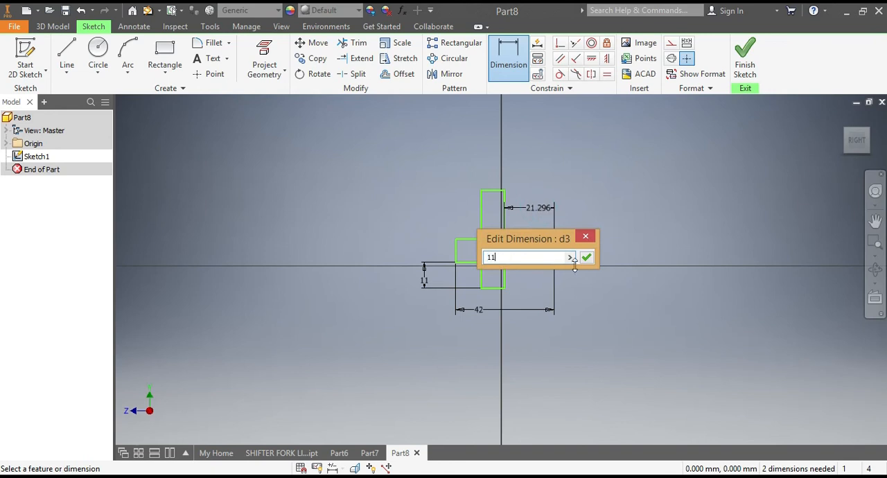
click(586, 259)
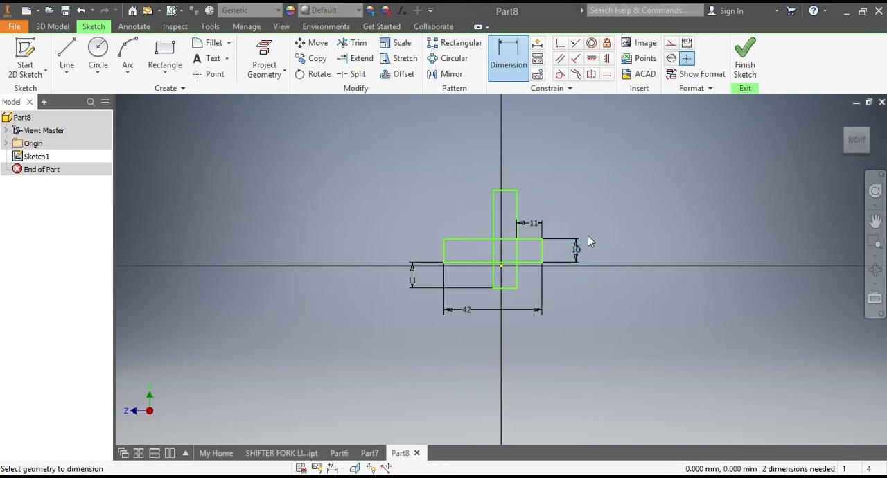
Extrude the whole cross-shaped profile, including both arms and the upper and lower sections, into one solid
click(53, 26)
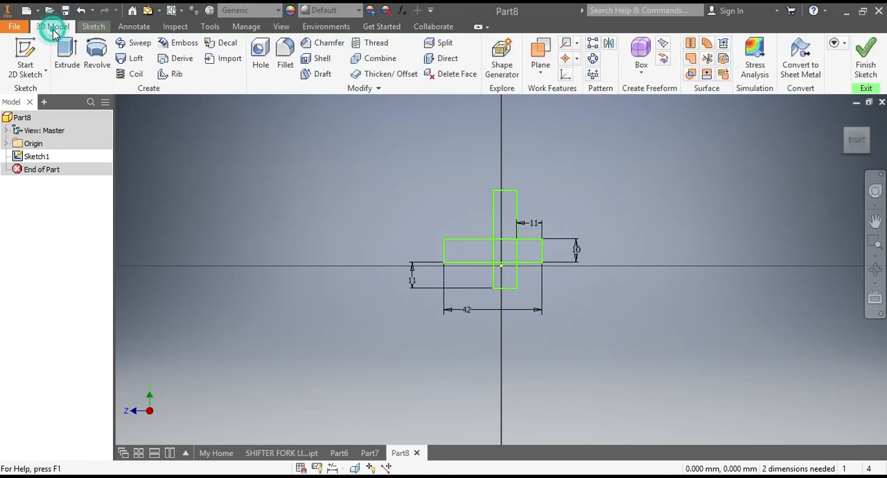
click(61, 58)
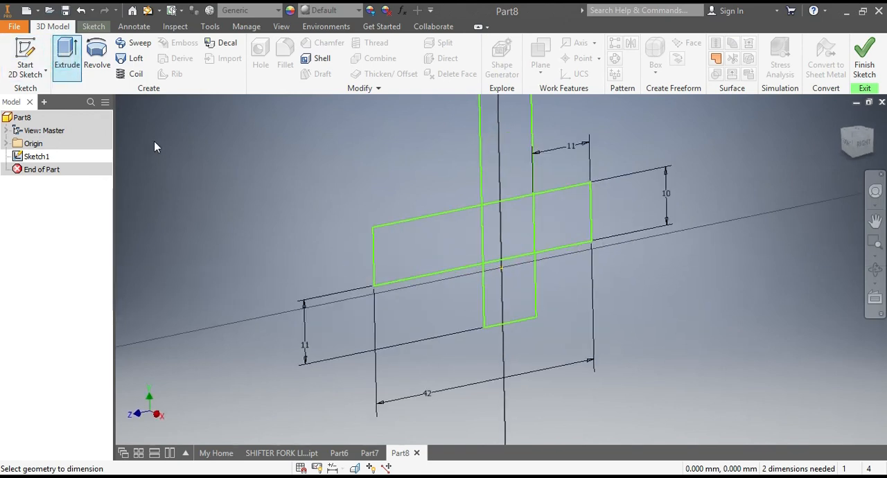
click(508, 190)
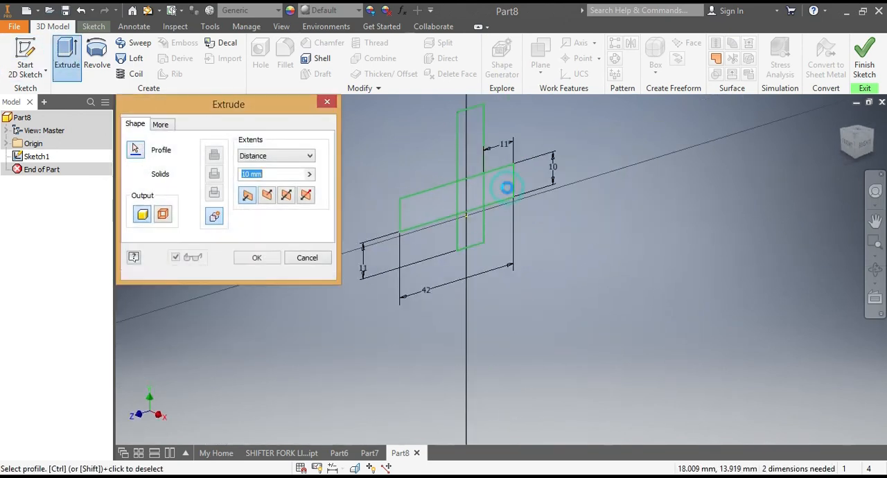
click(472, 133)
drag(858, 145, 840, 174)
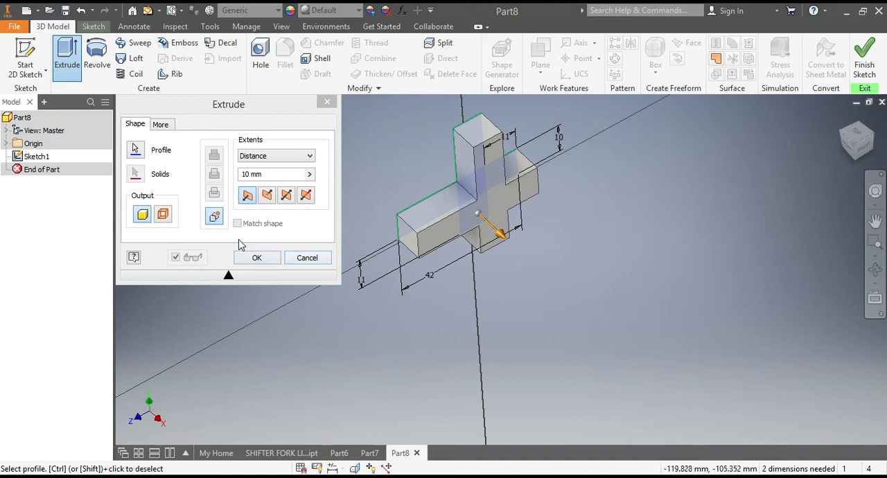
double_click(247, 174)
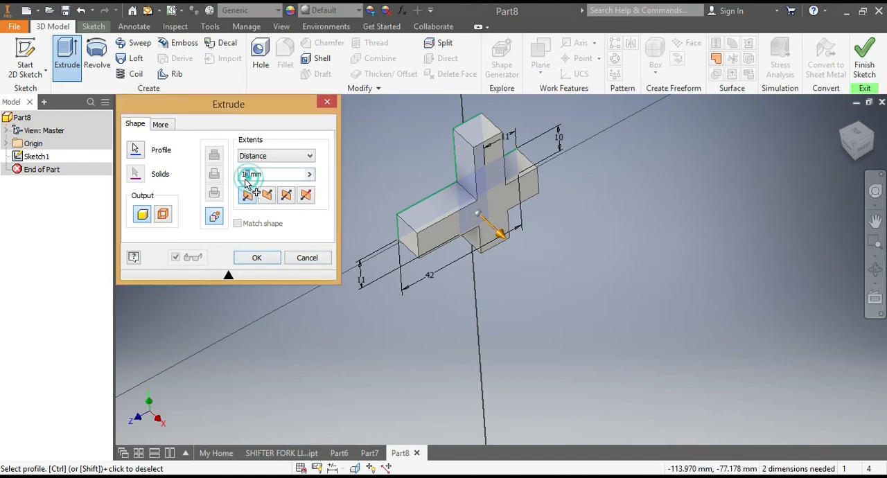
text(20)
click(256, 257)
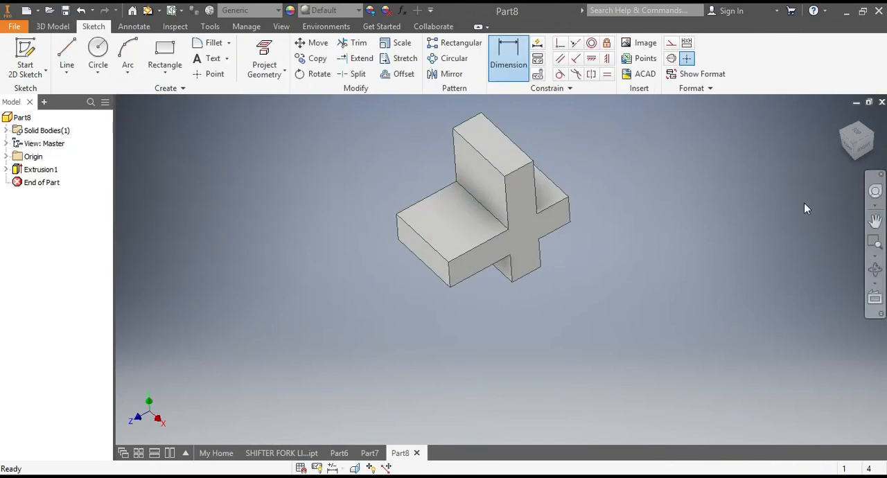
Assign the Wood (Birch) material to the cross with its longer leg pointing down
click(860, 156)
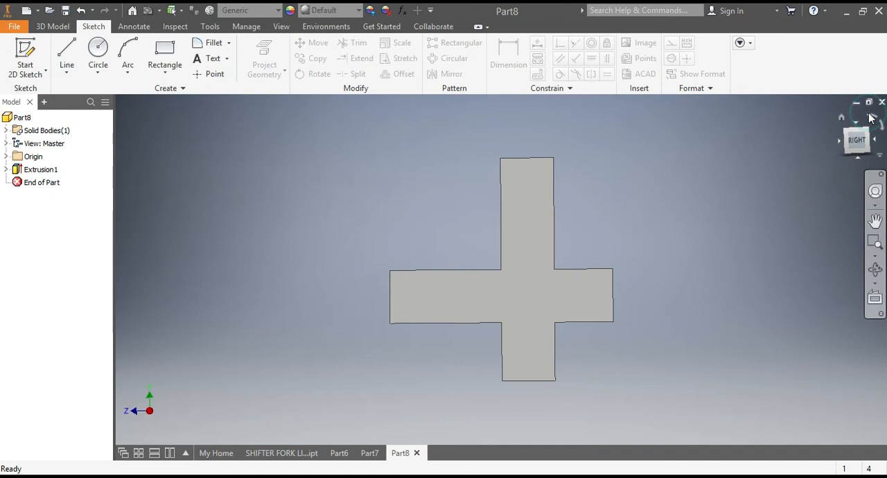
click(872, 118)
click(871, 117)
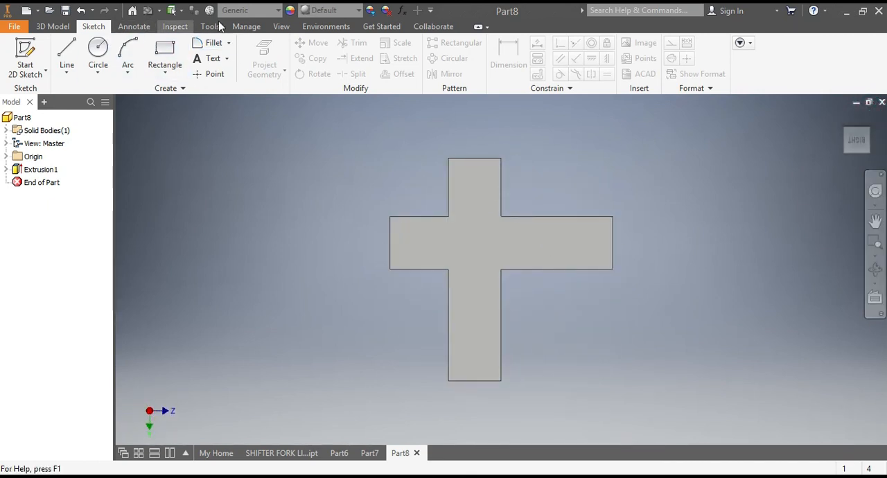
click(279, 10)
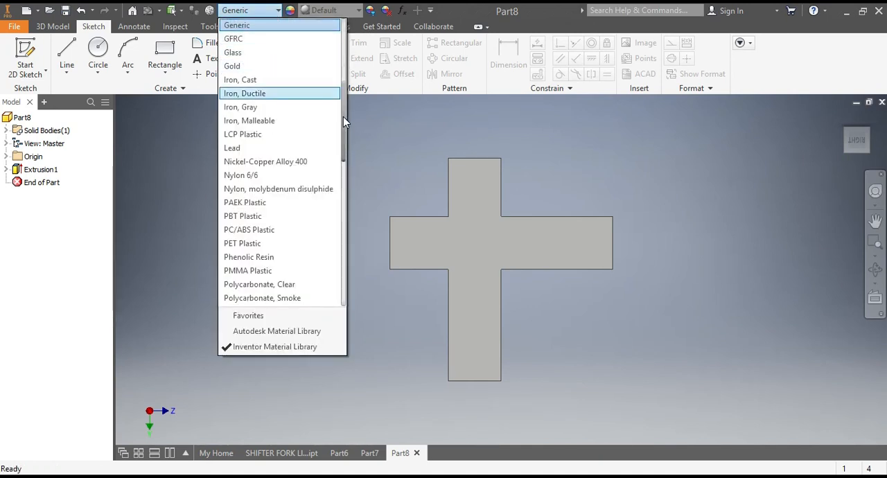
drag(343, 126, 351, 259)
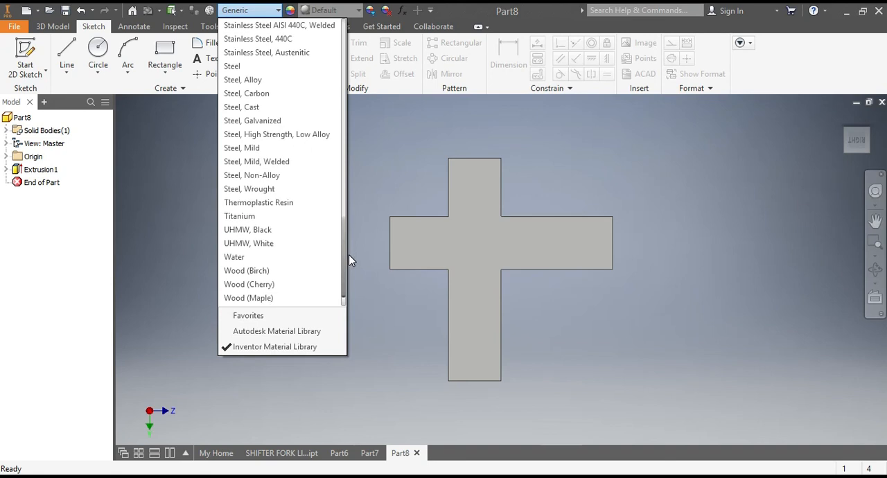
click(286, 270)
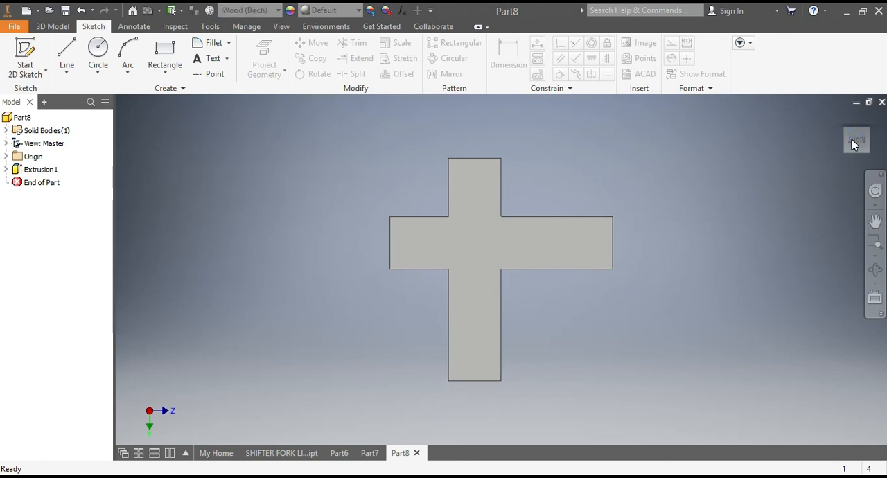
mouse_move(852, 140)
mouse_down()
mouse_move(886, 164)
mouse_move(886, 181)
mouse_move(857, 145)
mouse_move(828, 157)
mouse_move(768, 152)
mouse_up()
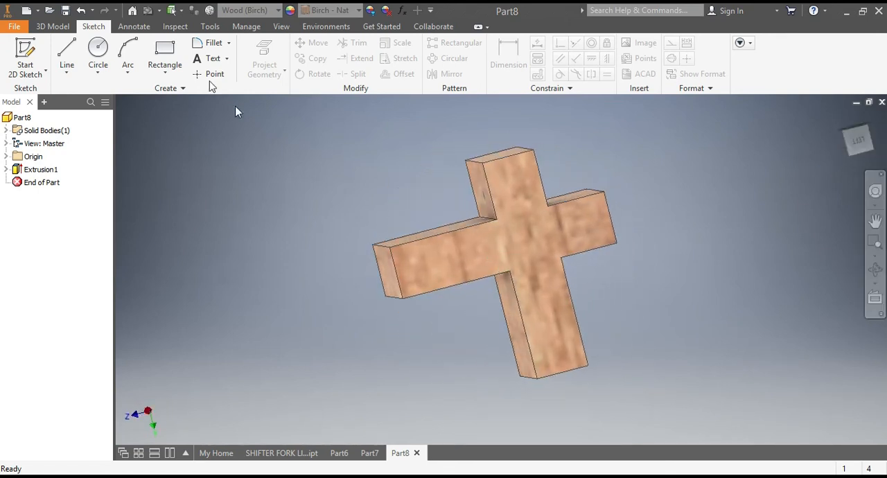
Try Wood (Oak) as the cross's material, and change the material to Water
click(276, 12)
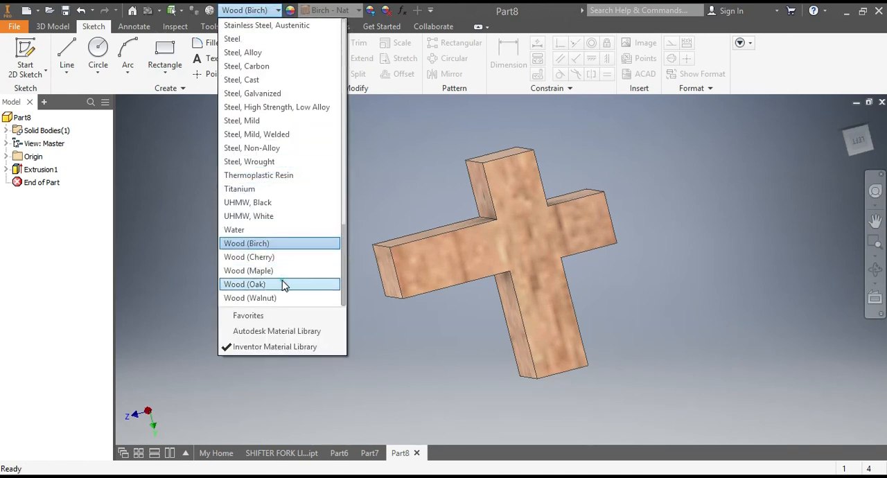
click(283, 284)
drag(851, 151, 832, 183)
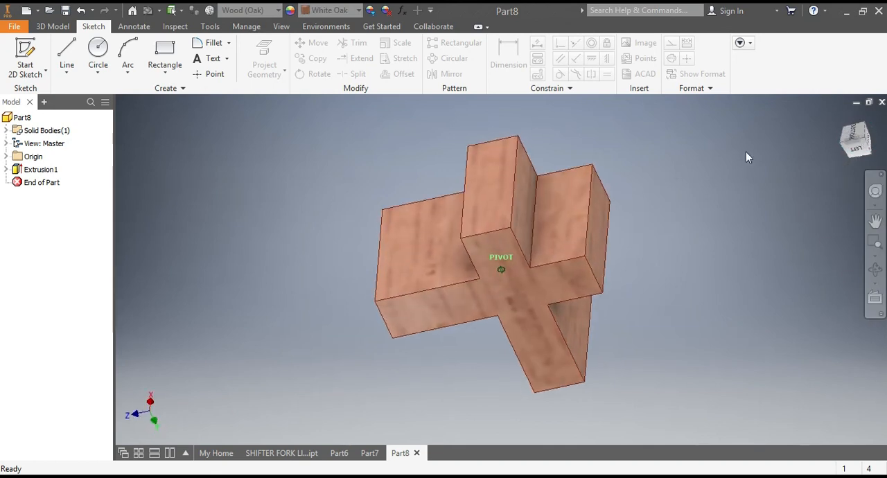
click(275, 11)
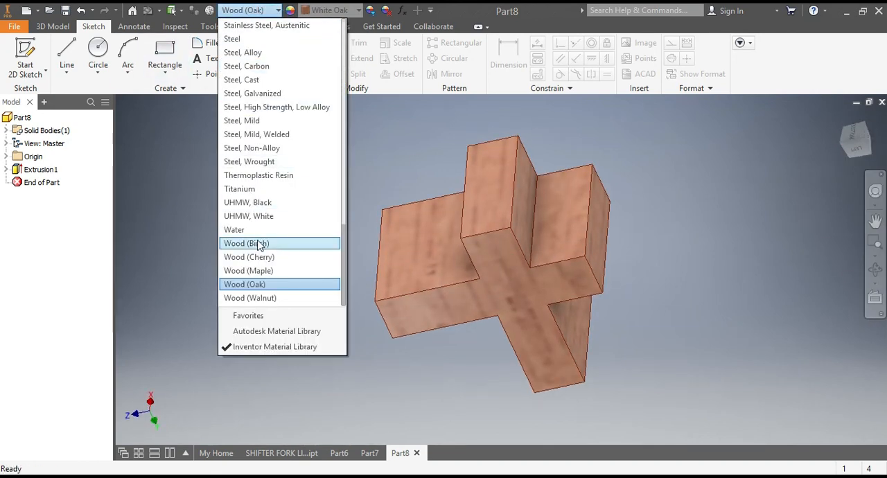
click(257, 230)
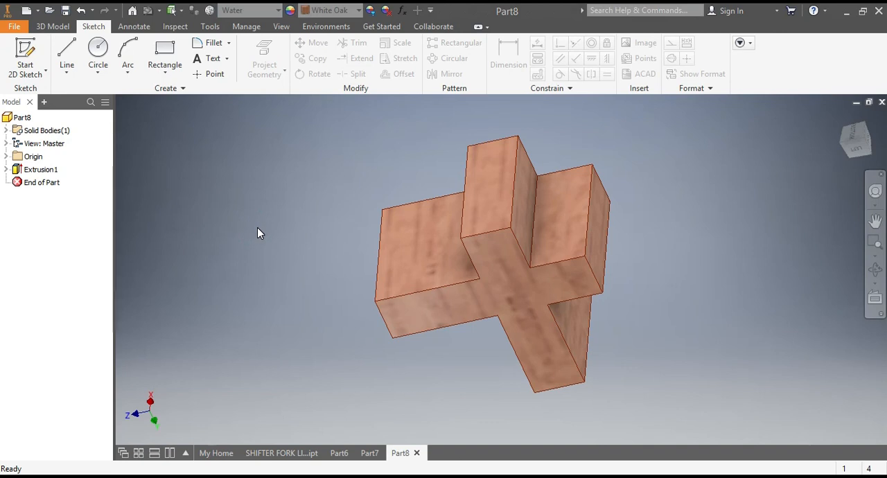